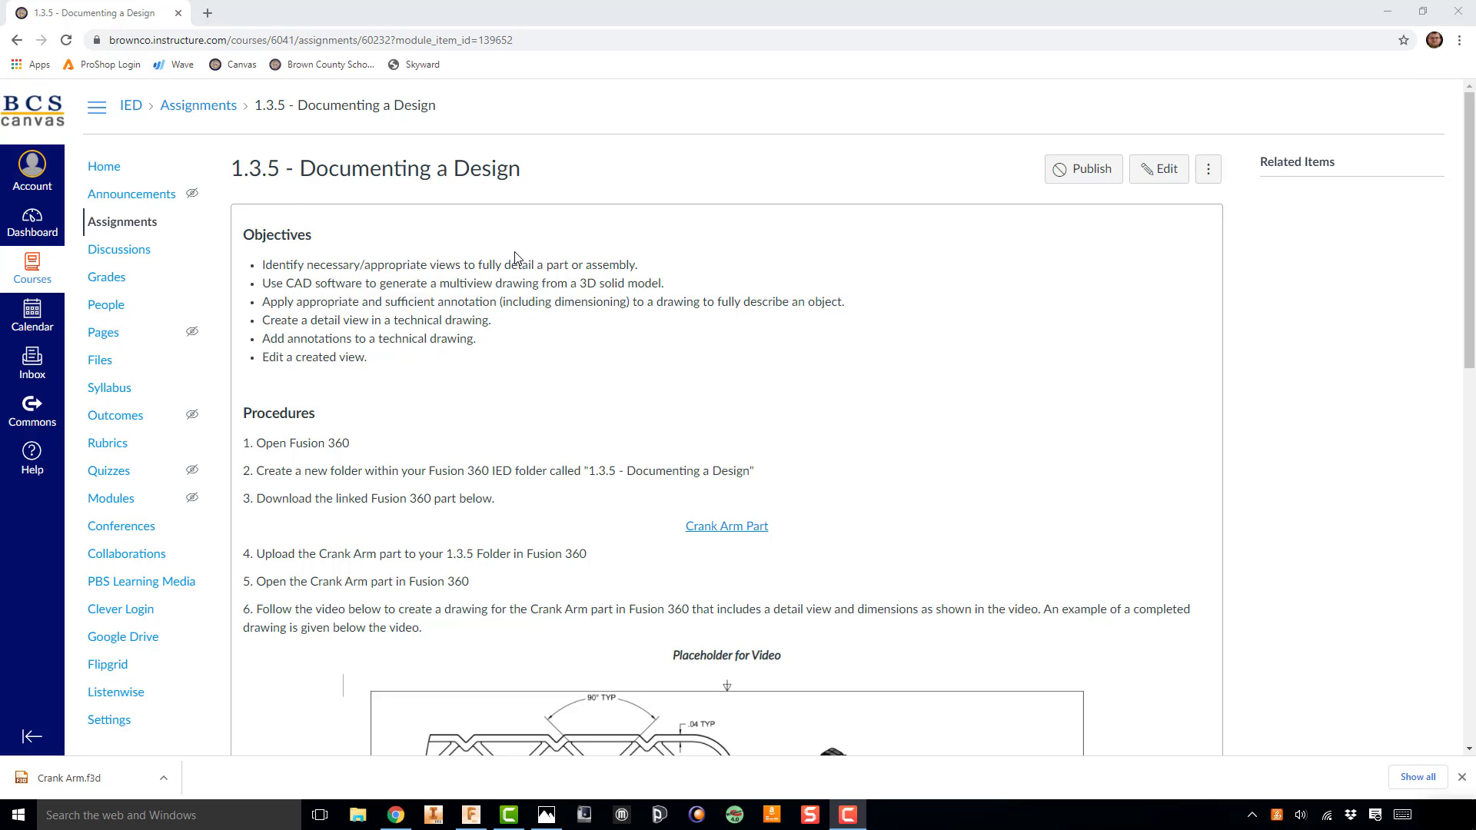
Step: Scroll through the Canvas assignment to study the example Crank Arm drawing and its Detail A
{"action": "scroll", "coordinate": [854, 488], "scroll_direction": "down", "scroll_amount": 4}
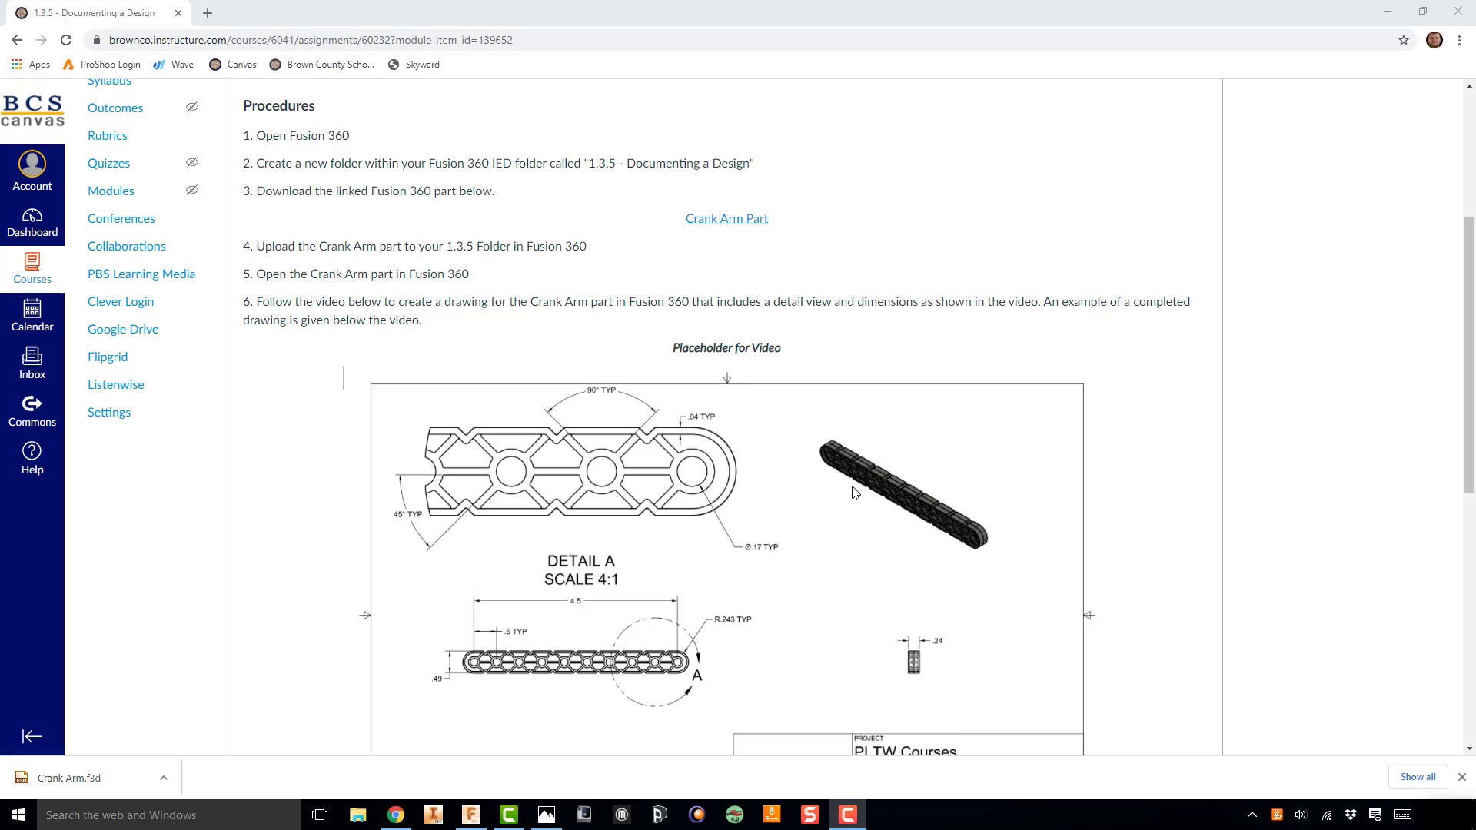
{"action": "scroll", "coordinate": [750, 572], "scroll_direction": "down", "scroll_amount": 2}
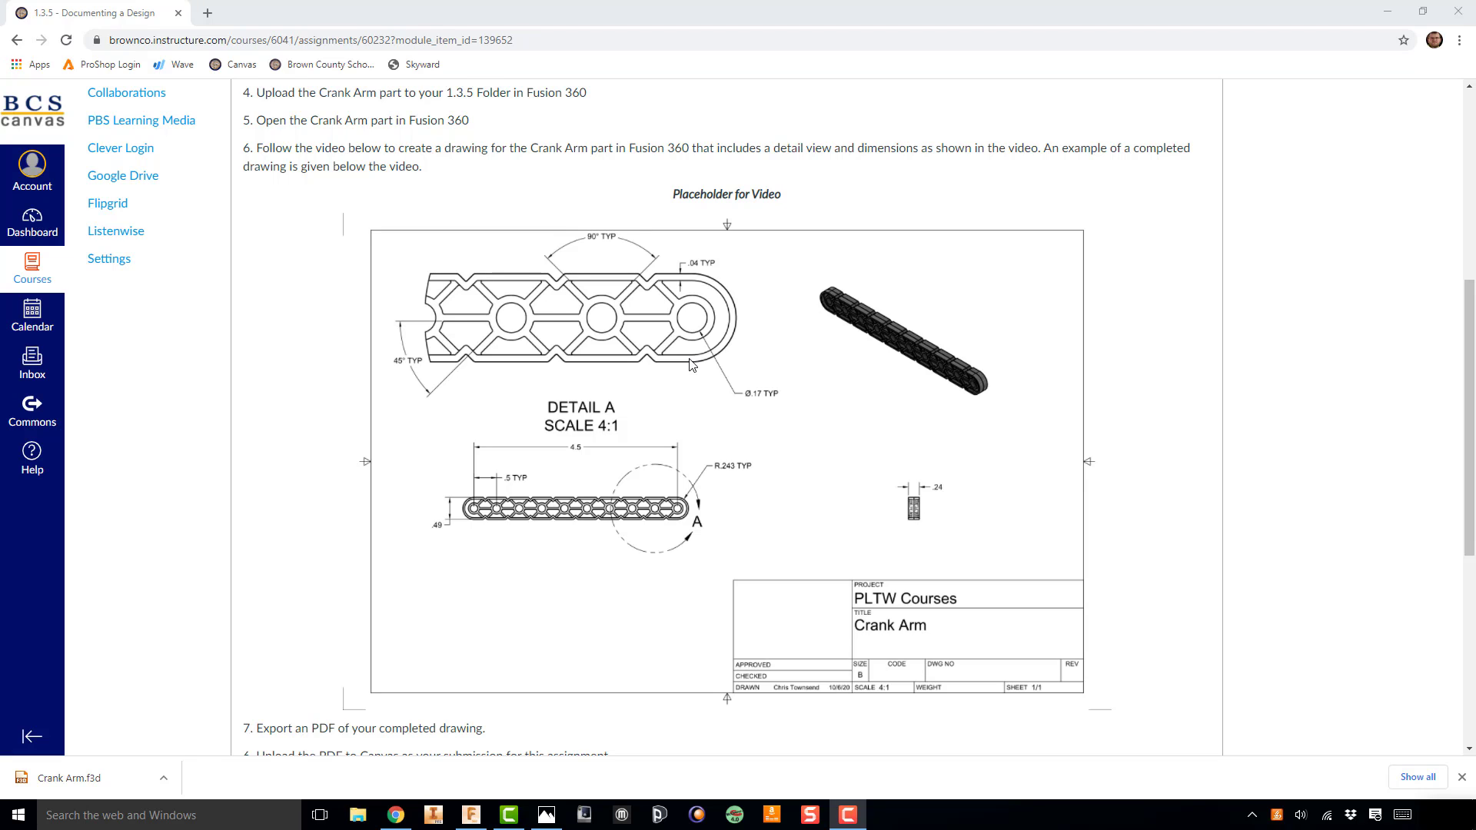
{"action": "scroll", "coordinate": [691, 366], "scroll_direction": "up", "scroll_amount": 3}
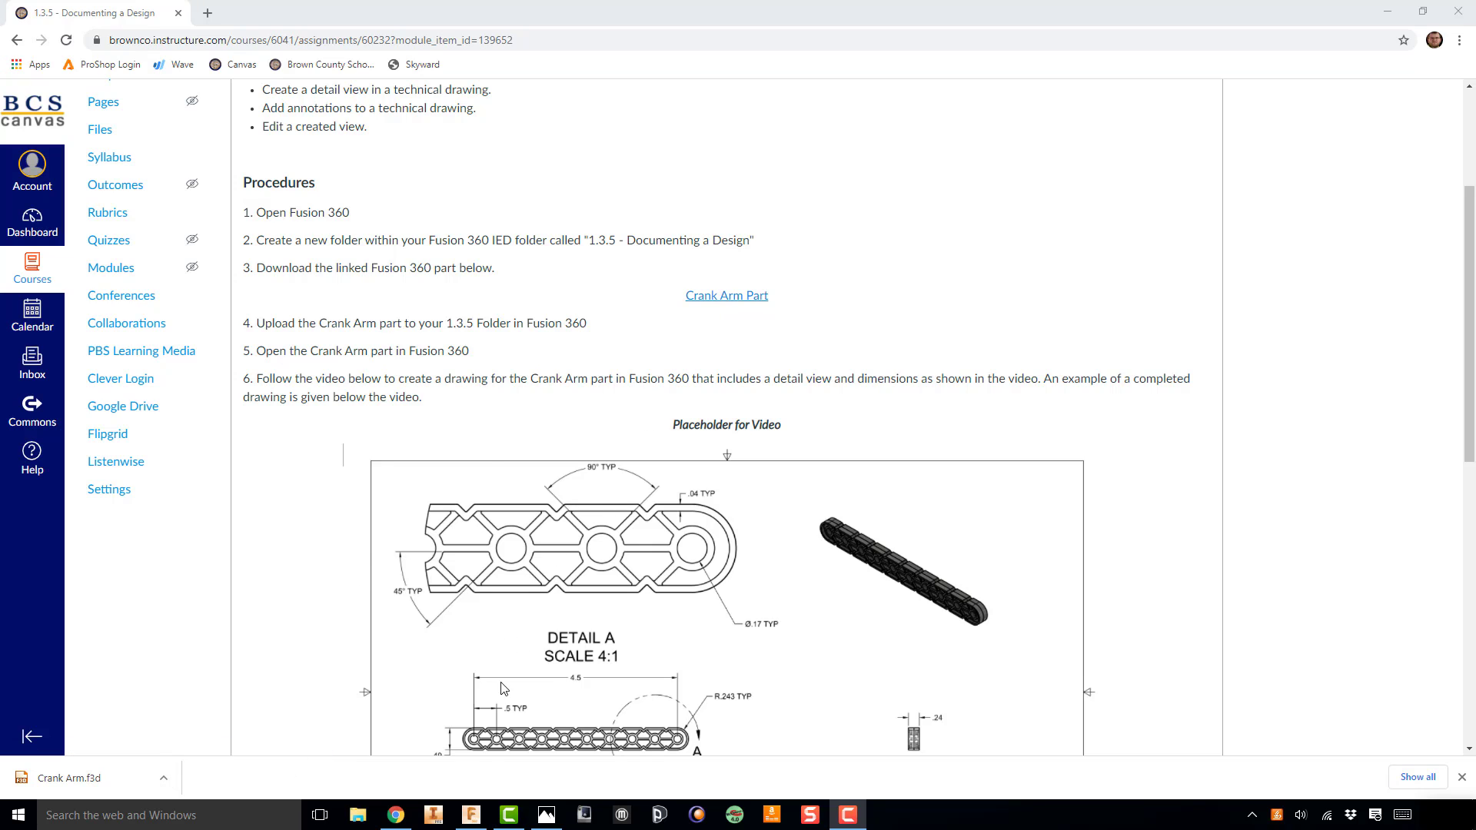
Step: Open the Crank Arm part from the IED > 1.3.5 folder in Fusion 360's Data panel
{"action": "left_click", "coordinate": [467, 820]}
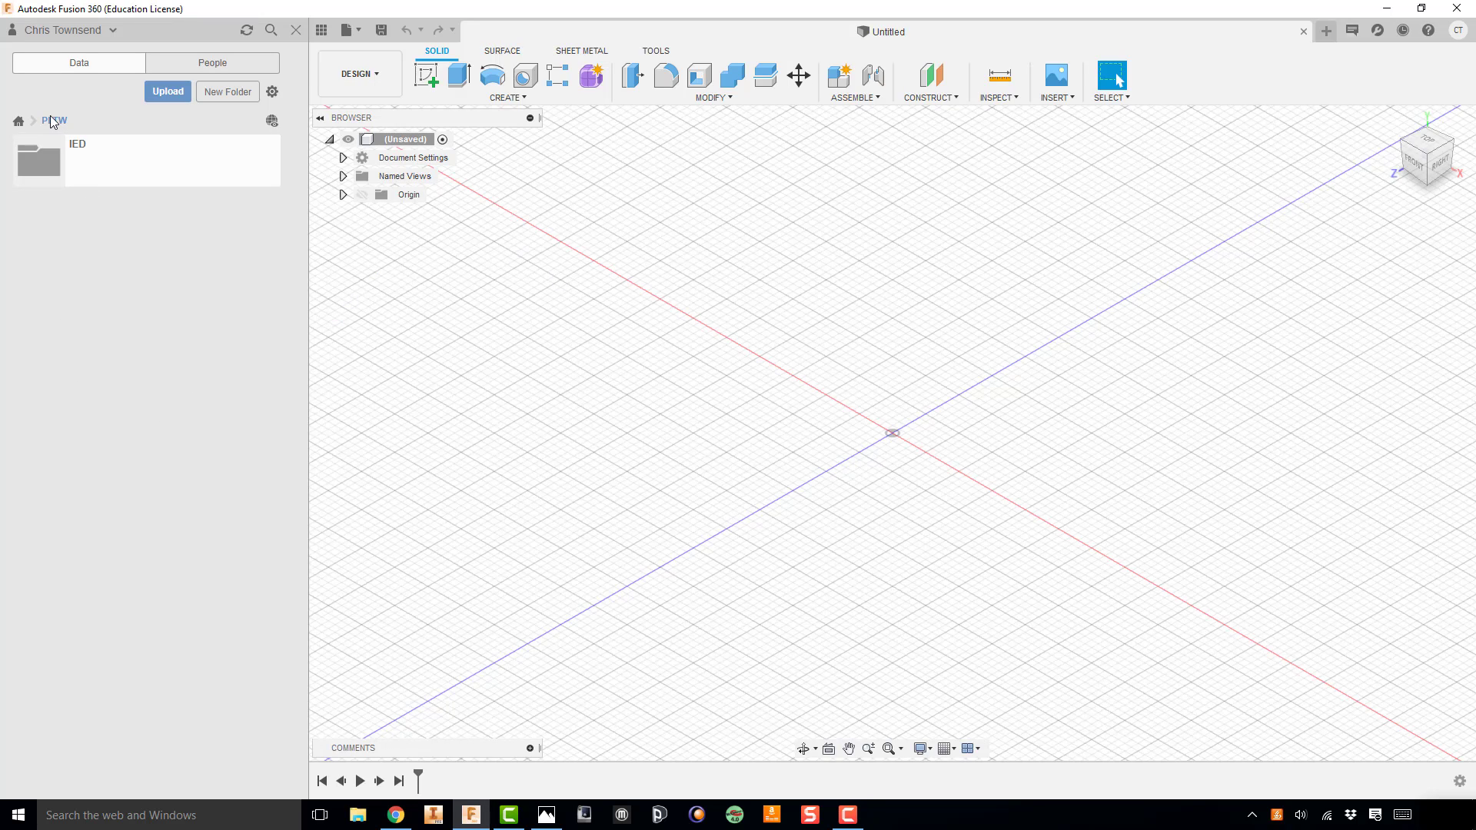
{"action": "left_click", "coordinate": [108, 165]}
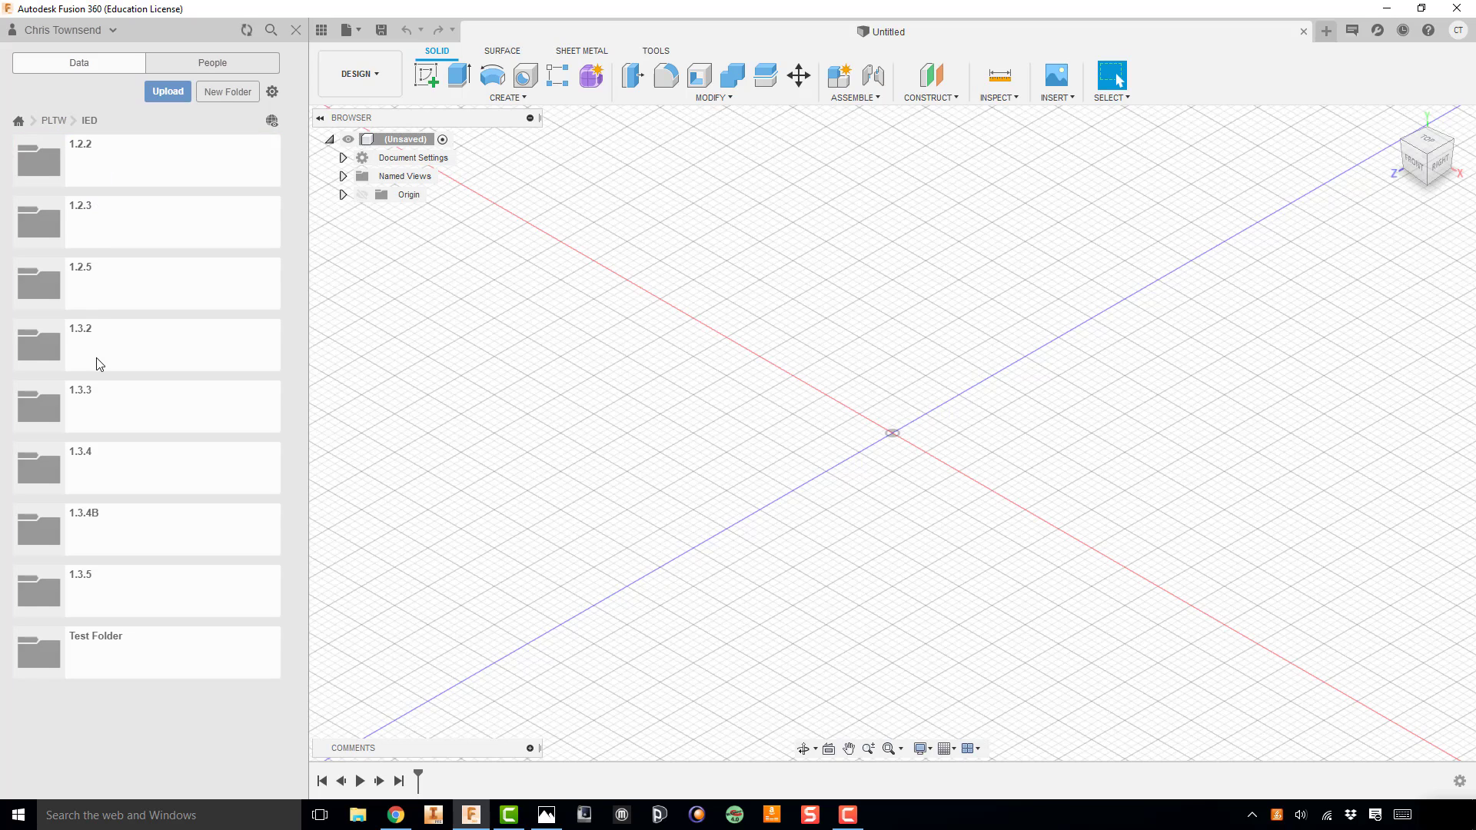
{"action": "left_click", "coordinate": [124, 592]}
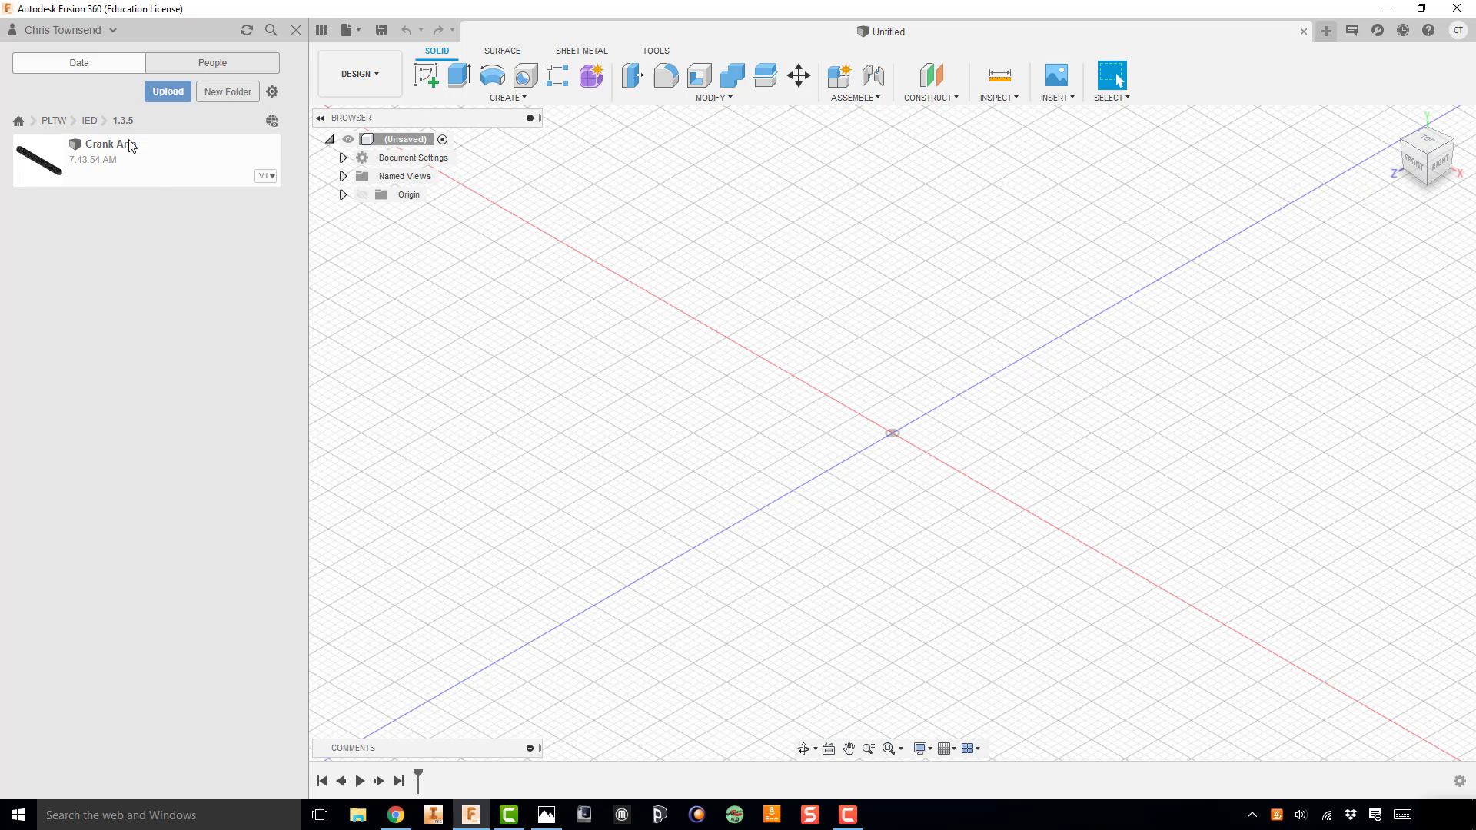
{"action": "double_click", "coordinate": [119, 166]}
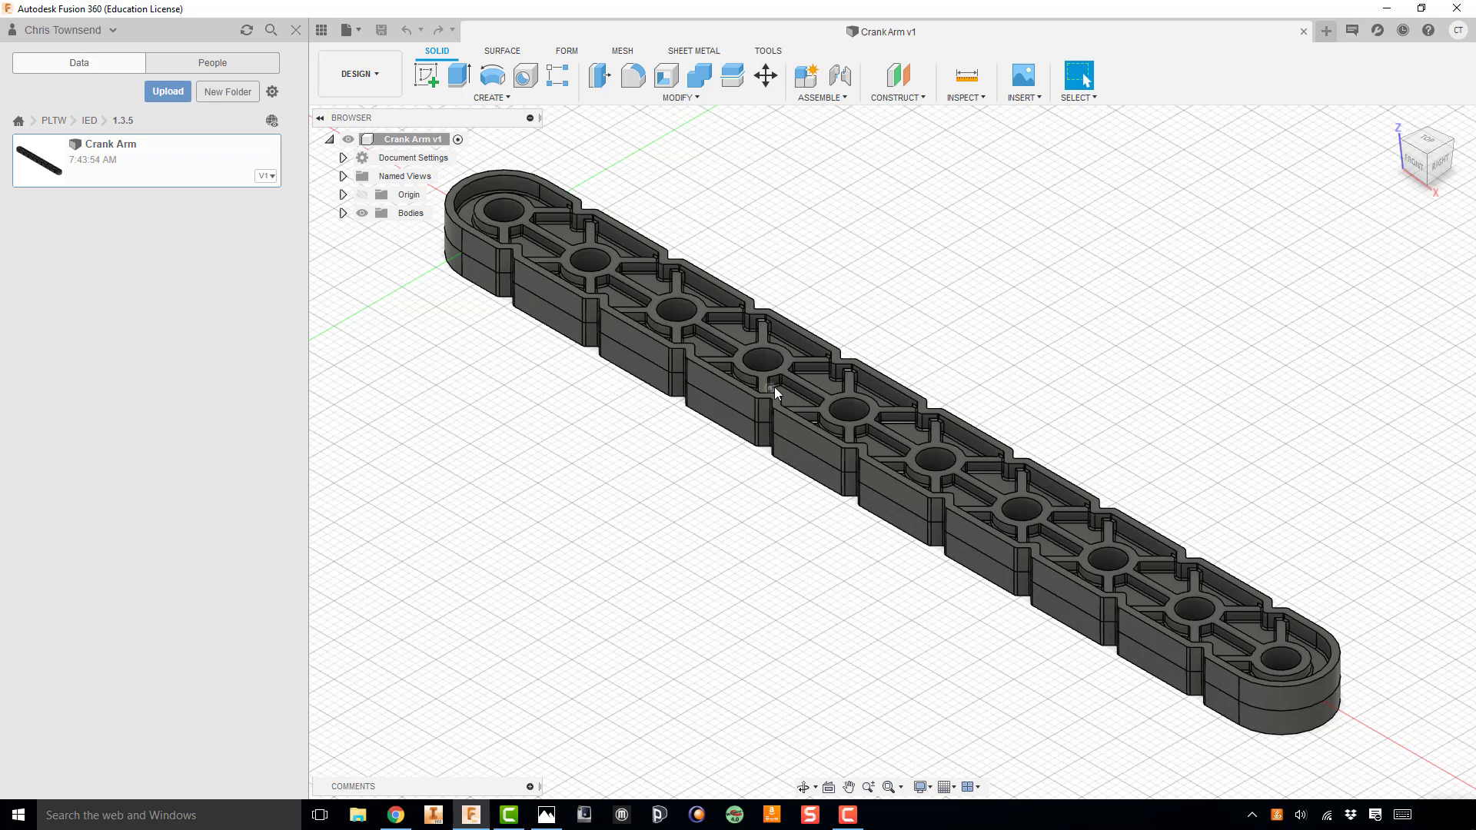
Step: Select Body1 of the crank arm and start a new drawing from the design
{"action": "left_click", "coordinate": [344, 213]}
{"action": "left_click", "coordinate": [415, 232]}
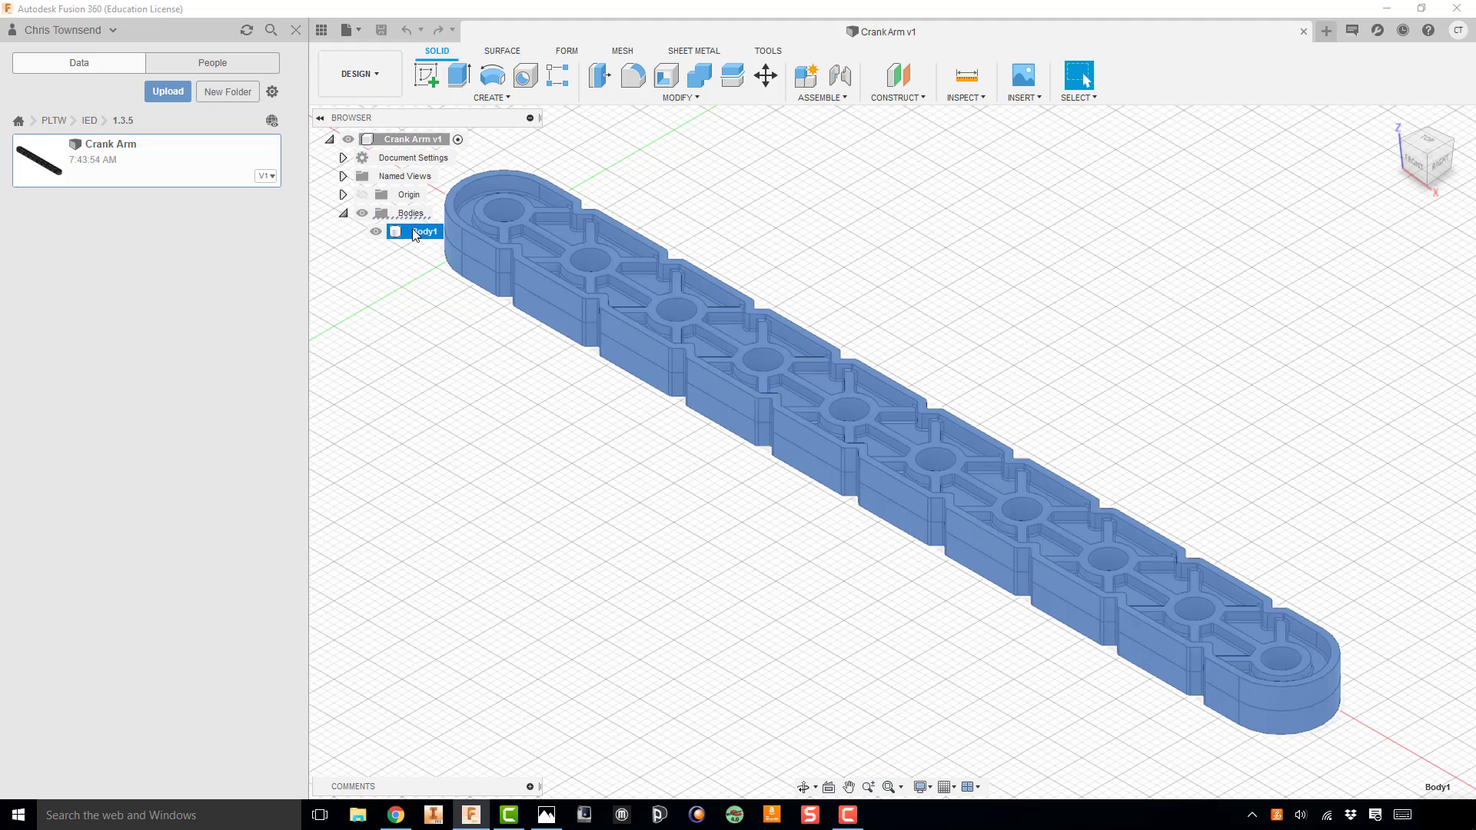
{"action": "left_click", "coordinate": [380, 73]}
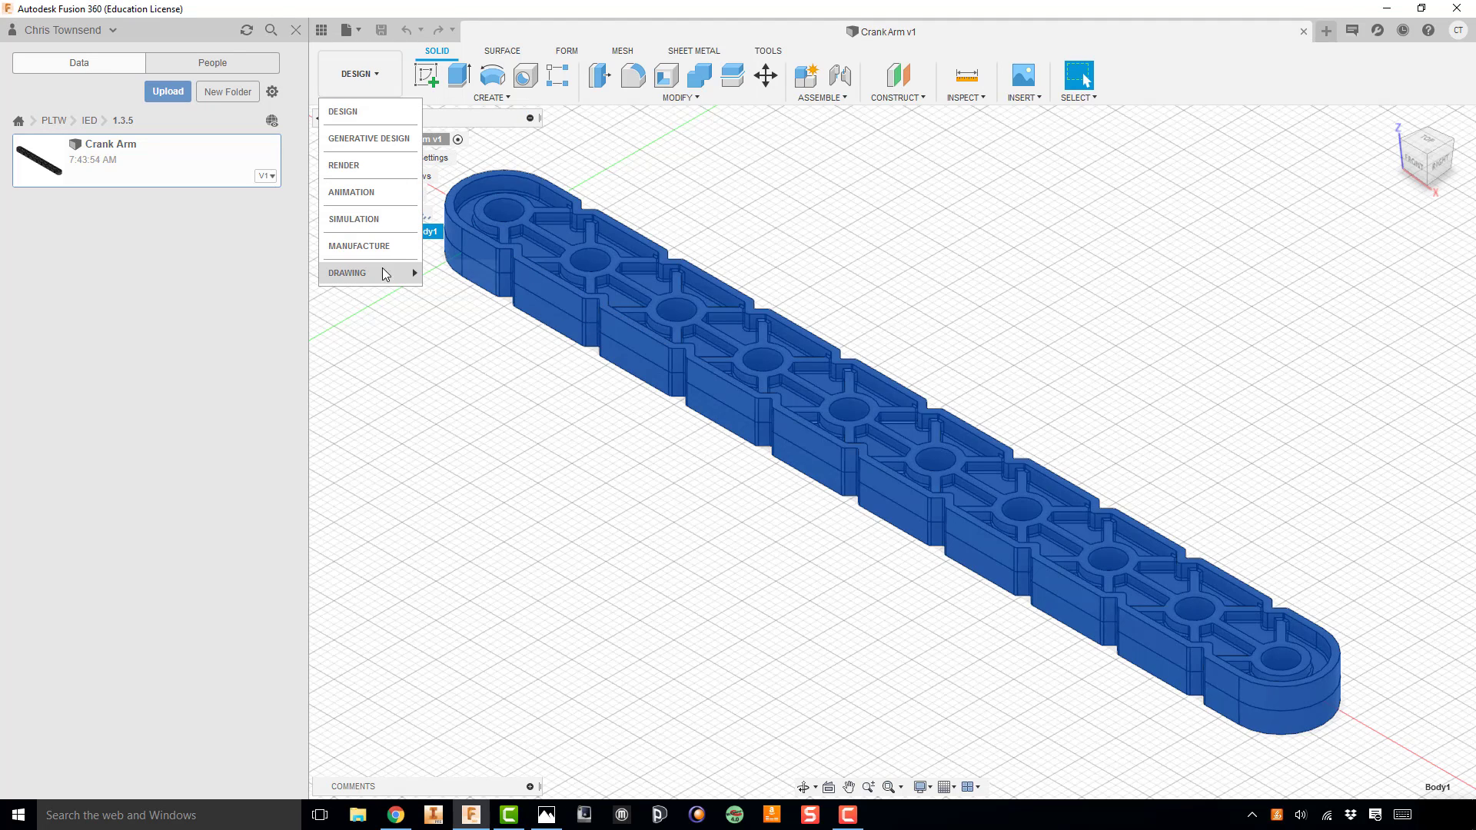
{"action": "mouse_move", "coordinate": [385, 283]}
{"action": "left_click", "coordinate": [482, 273]}
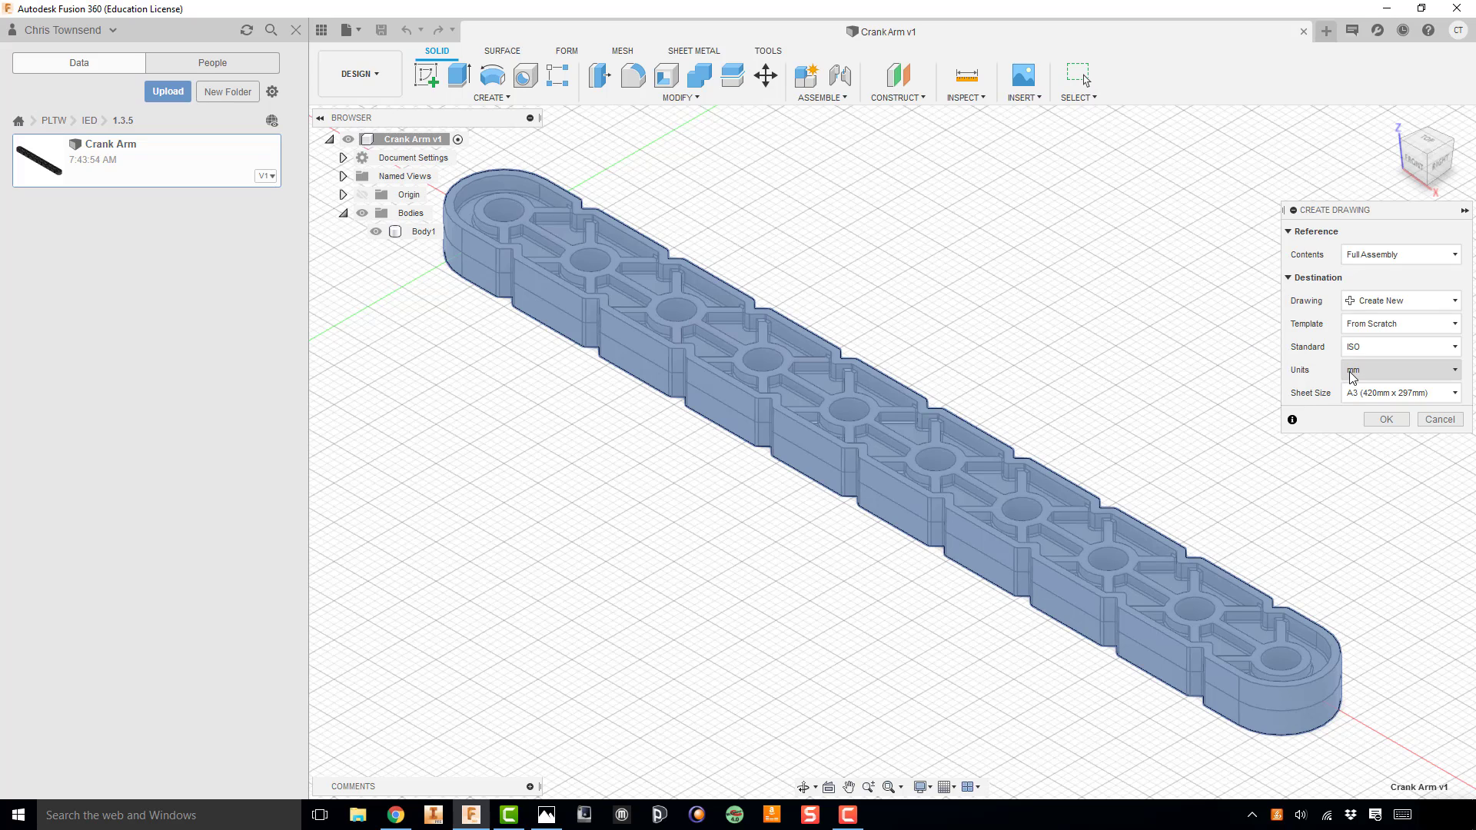
Step: Set the drawing to inch units and the ASME standard, and create it
{"action": "left_click", "coordinate": [1380, 372]}
{"action": "left_click", "coordinate": [1369, 394]}
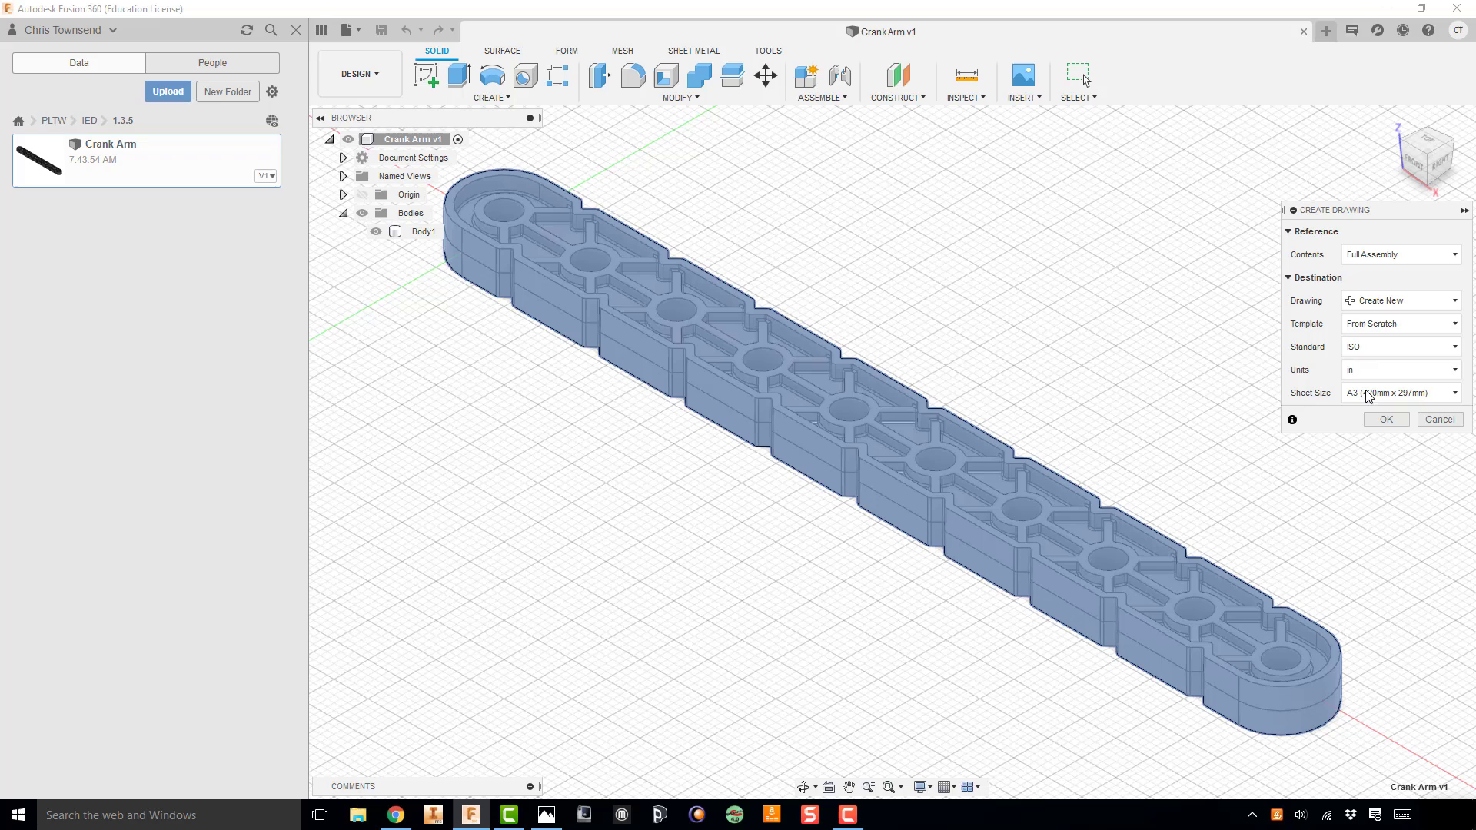
{"action": "left_click", "coordinate": [1370, 355]}
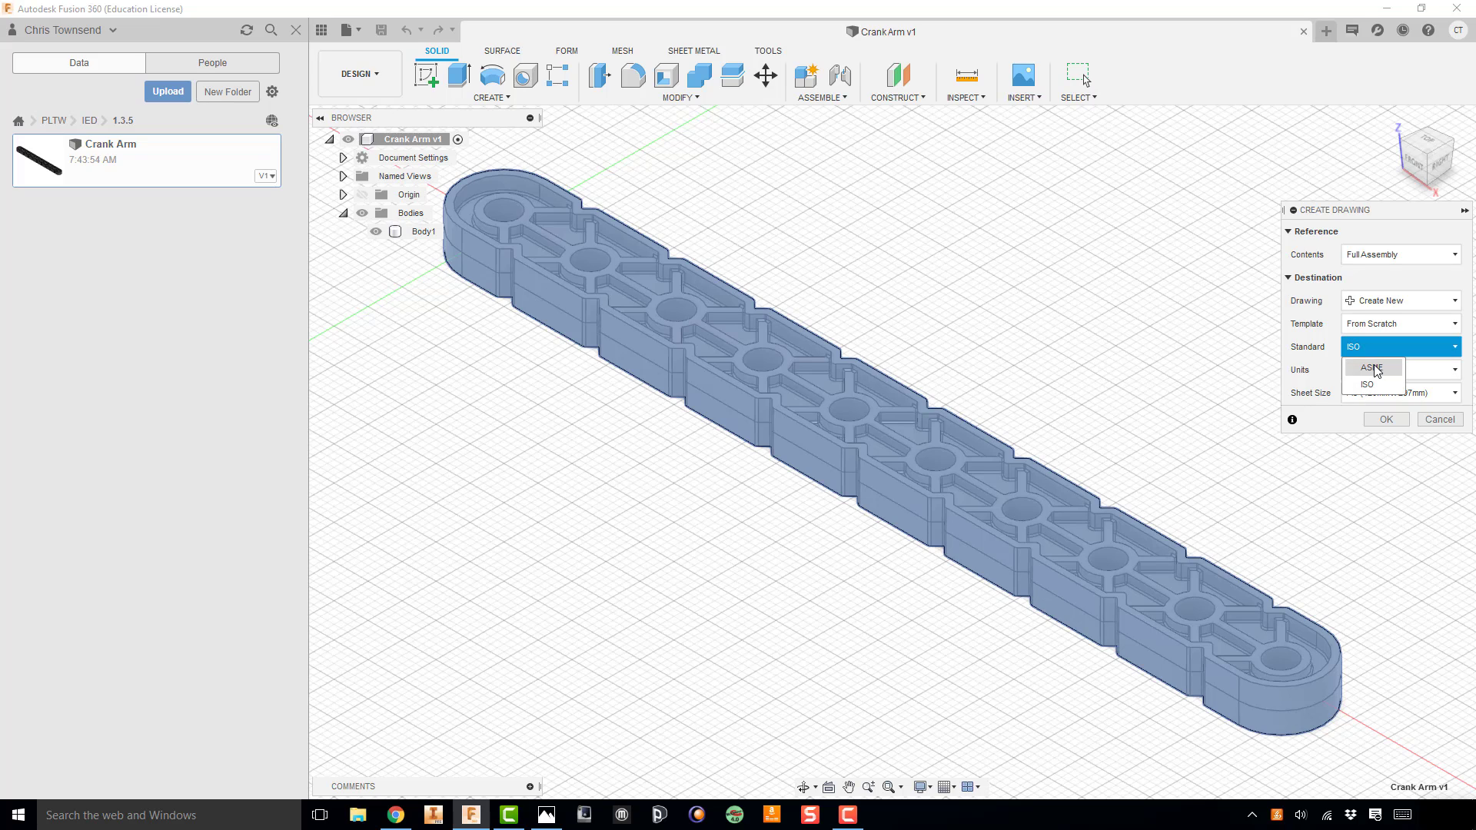
{"action": "left_click", "coordinate": [1376, 370]}
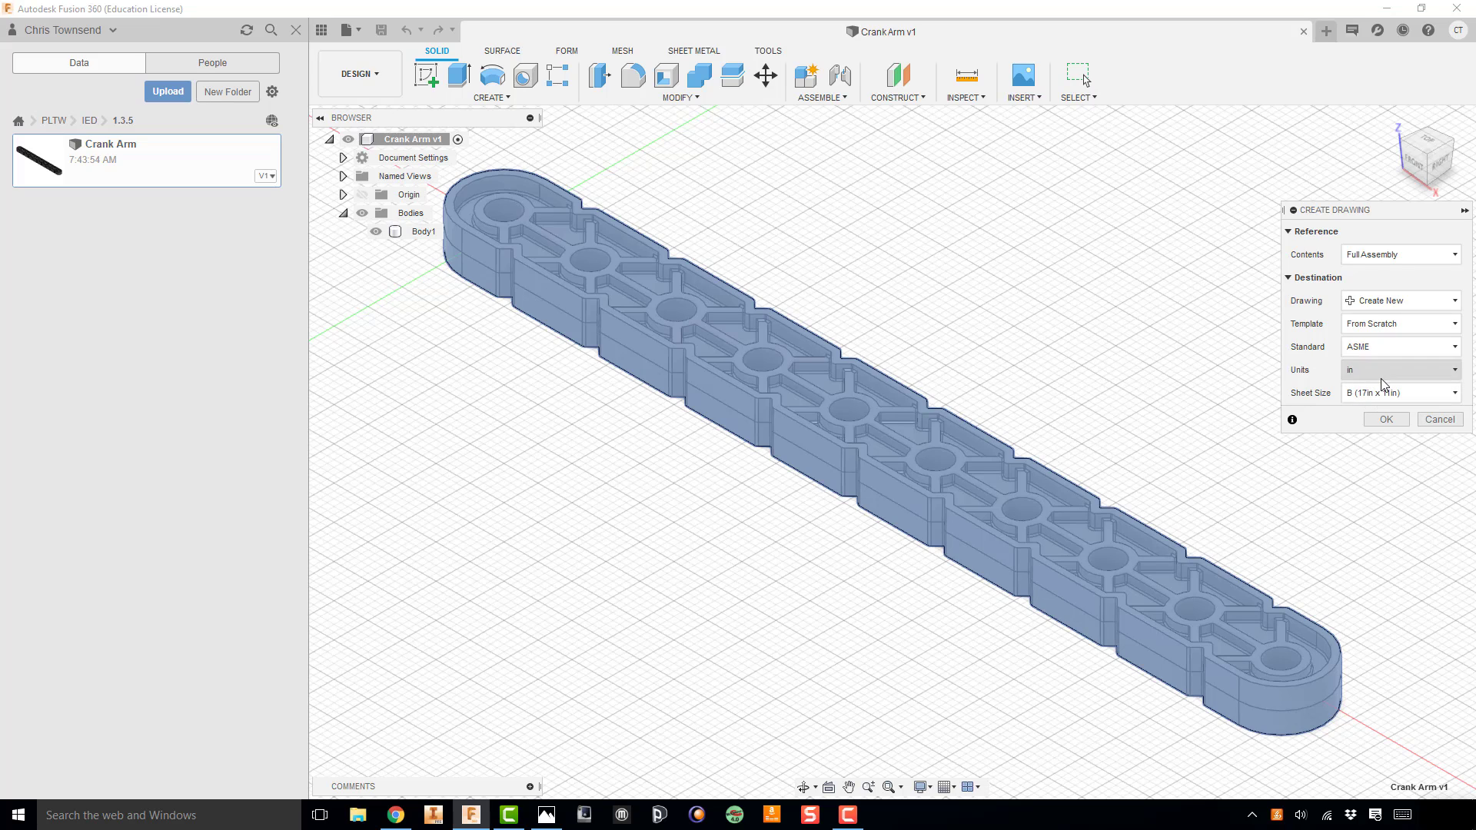
{"action": "left_click", "coordinate": [1388, 419]}
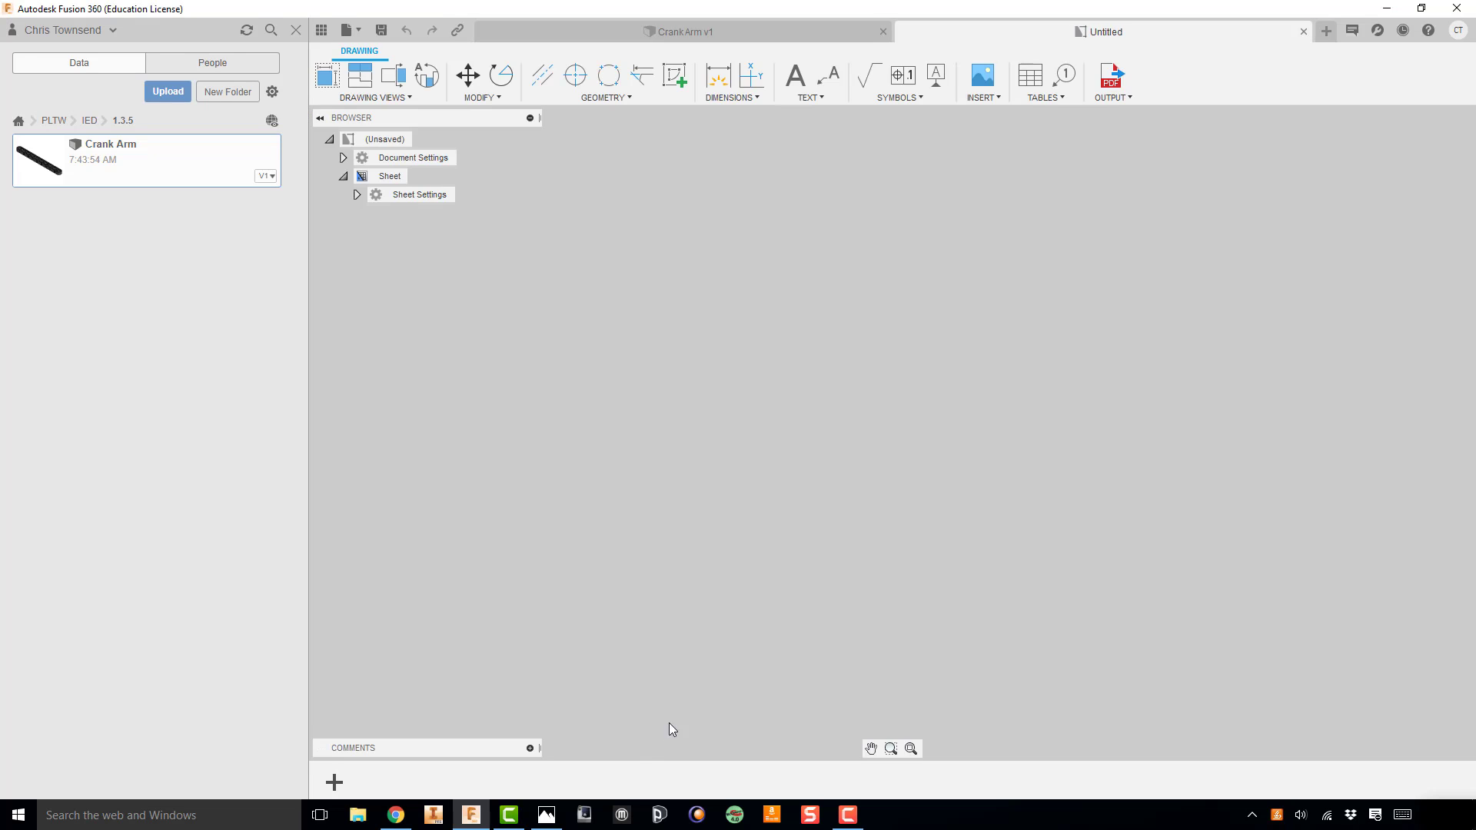
Step: Restore the reference Crank Arm drawing image and fit it whole in the window
{"action": "left_click", "coordinate": [546, 816]}
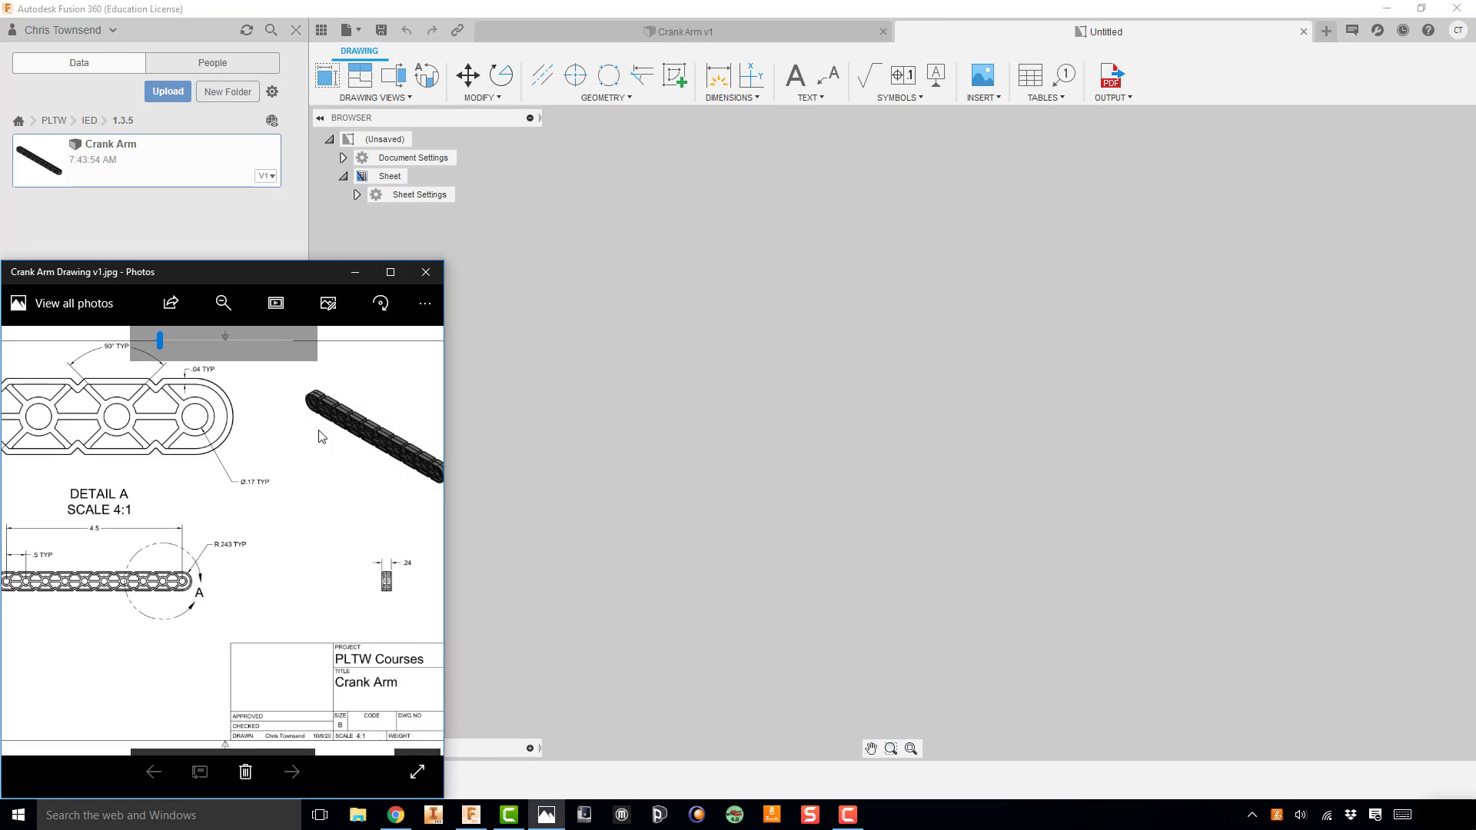
{"action": "left_click", "coordinate": [158, 339]}
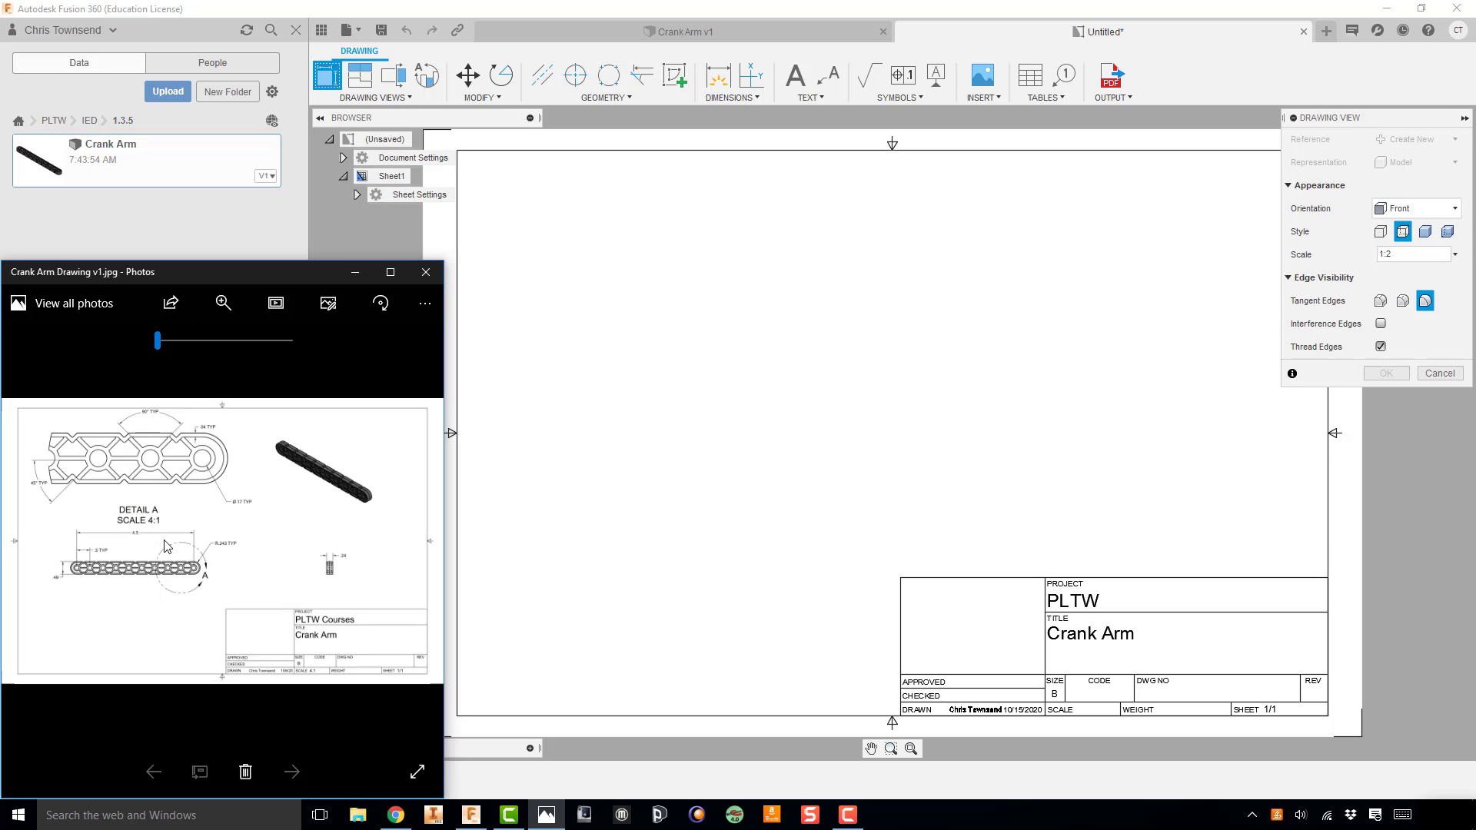
Step: Place a Top base view of the crank arm at 2:1 scale on the sheet's left-middle
{"action": "left_click", "coordinate": [353, 273]}
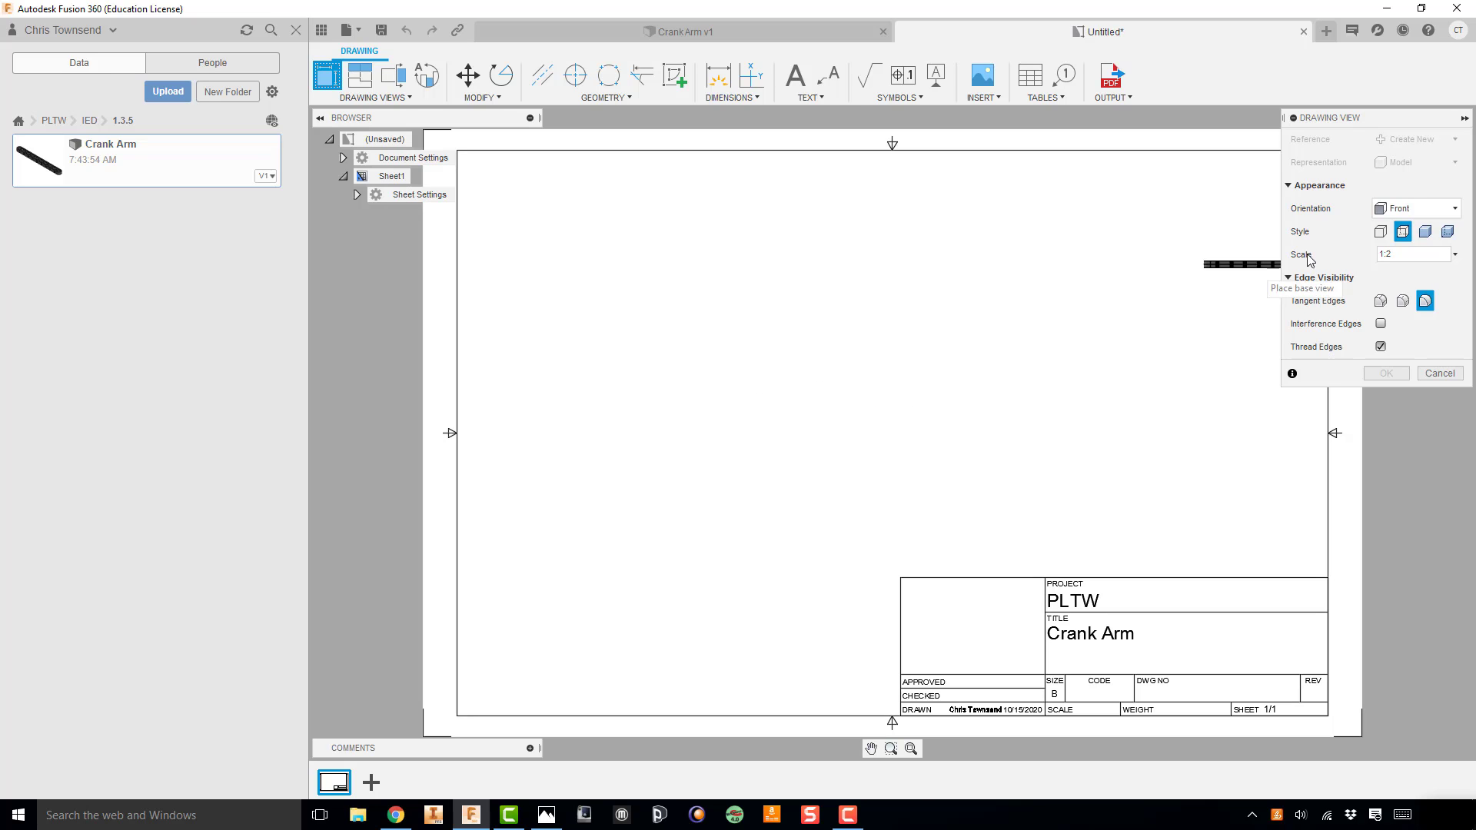
{"action": "left_click", "coordinate": [1396, 206]}
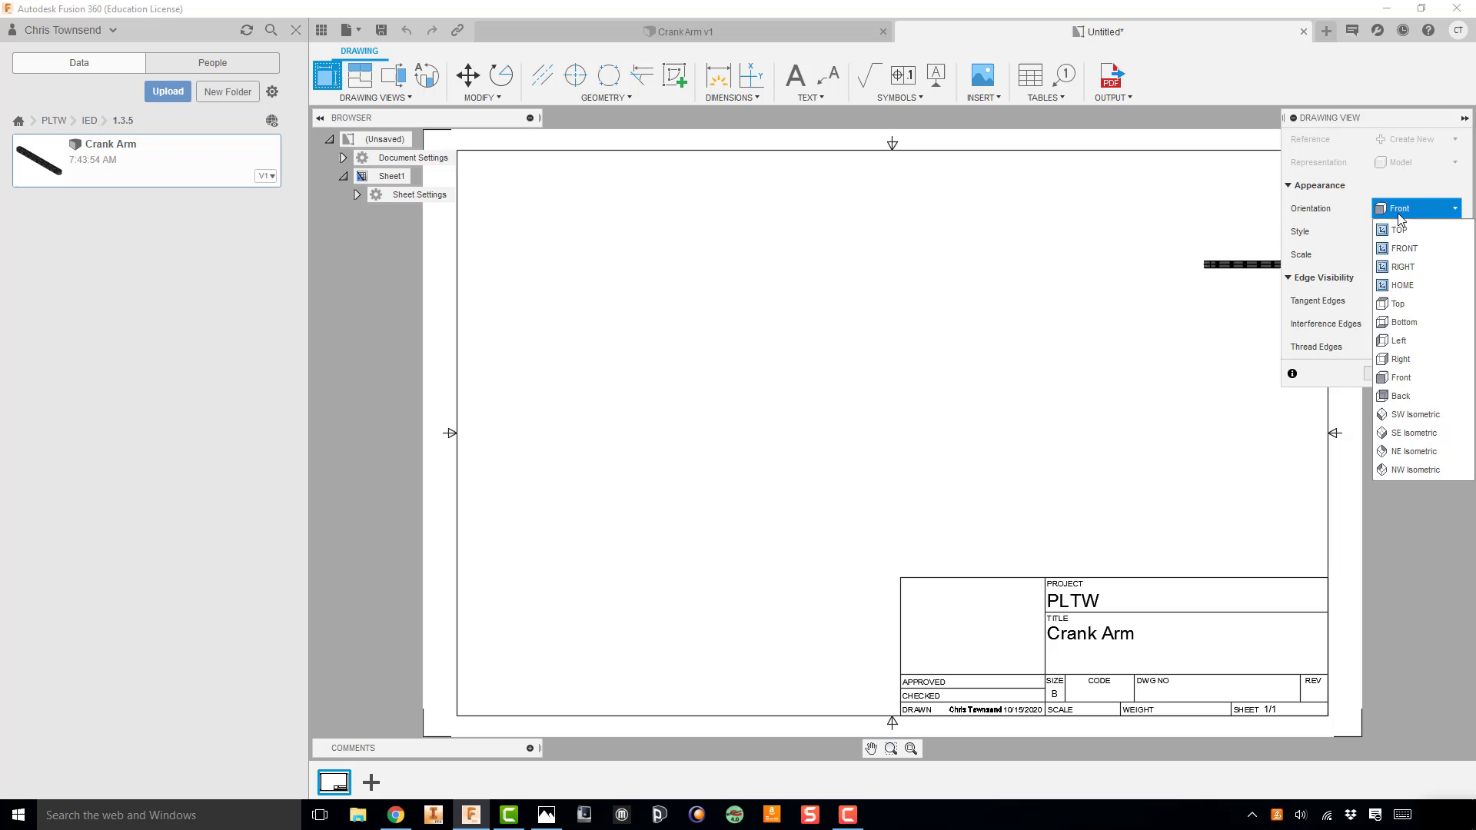
{"action": "left_click", "coordinate": [1396, 229]}
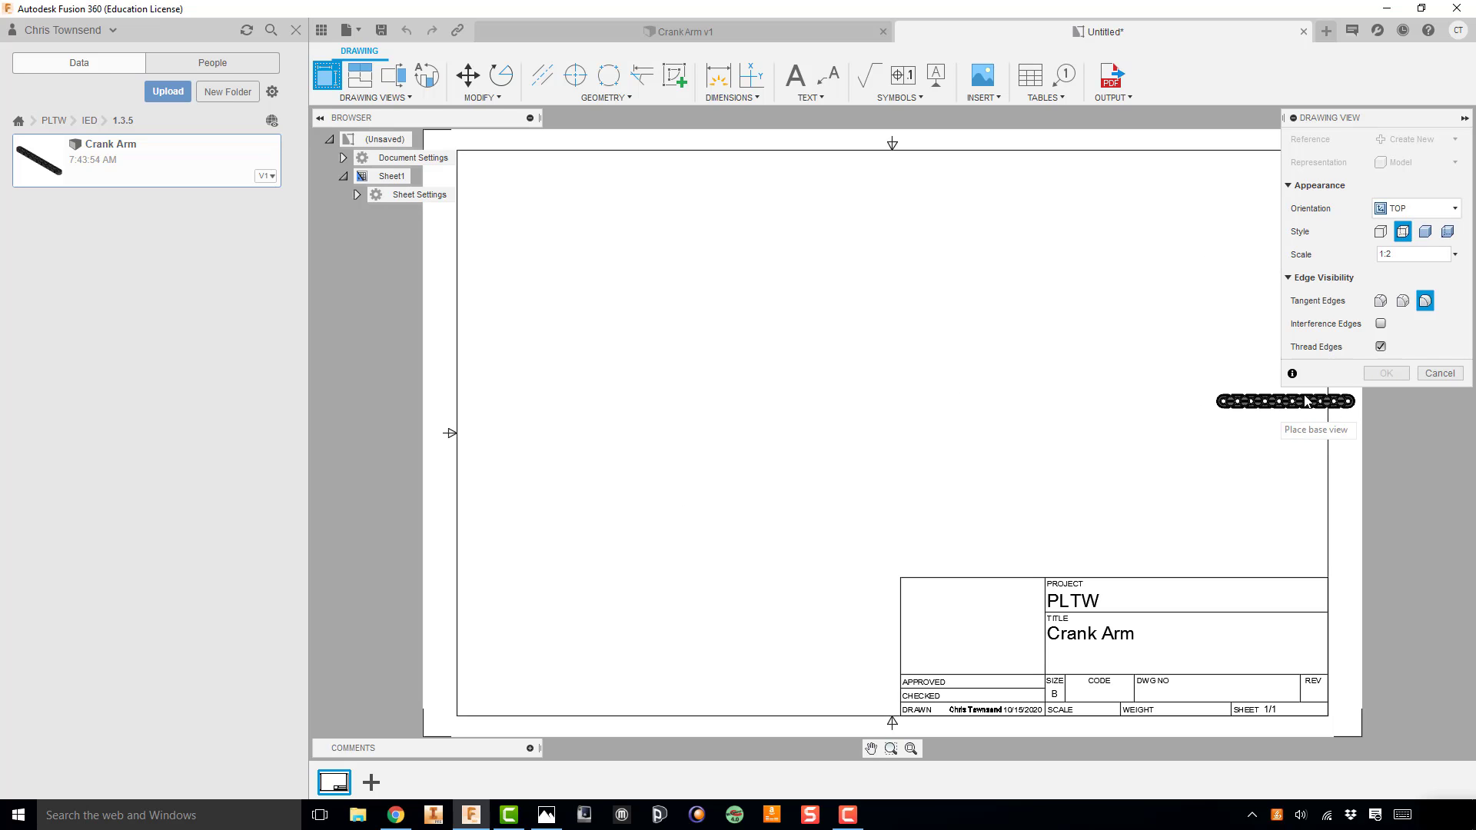
{"action": "left_click", "coordinate": [1455, 254]}
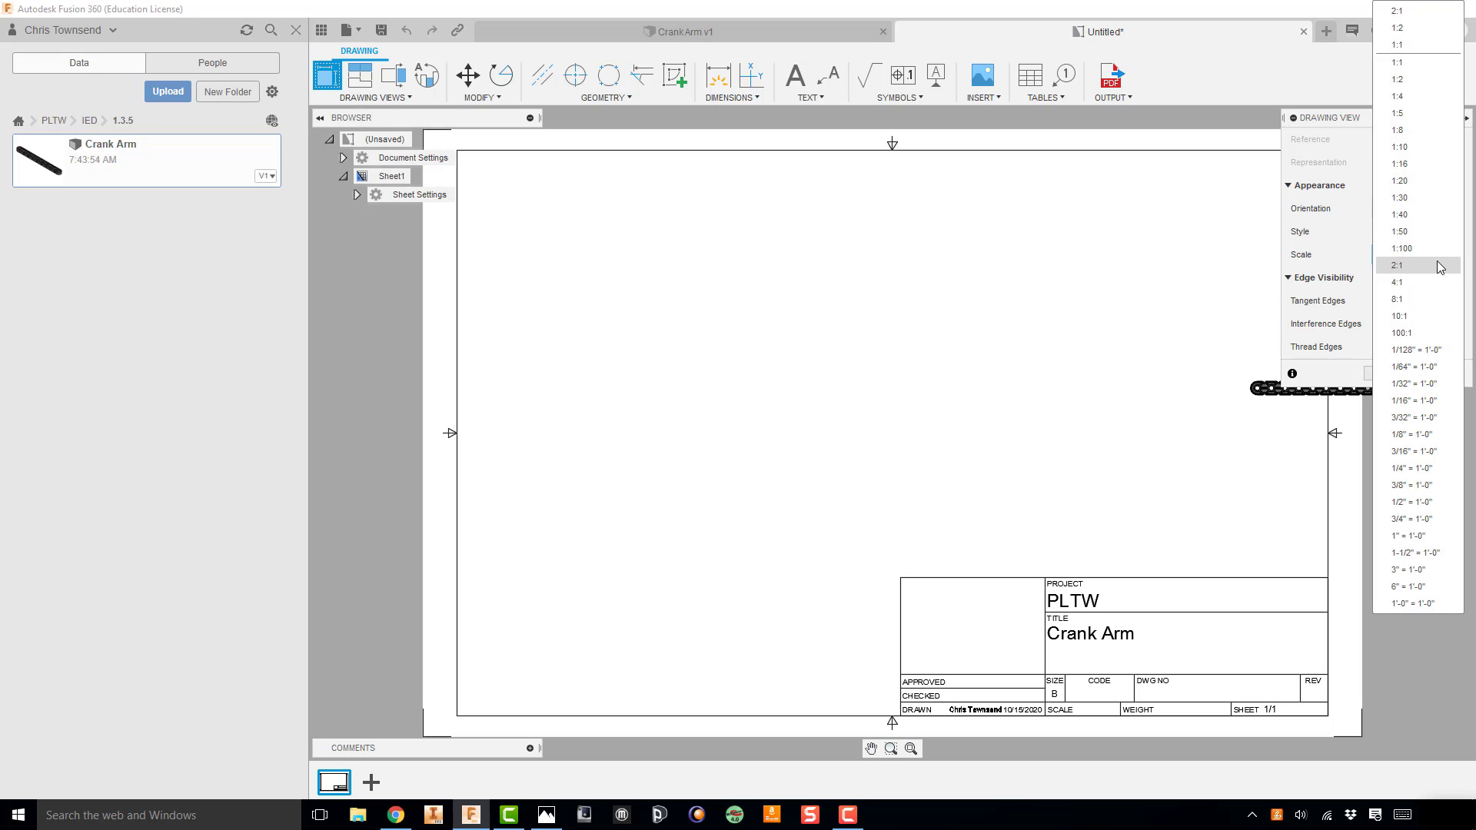
{"action": "left_click", "coordinate": [1429, 265]}
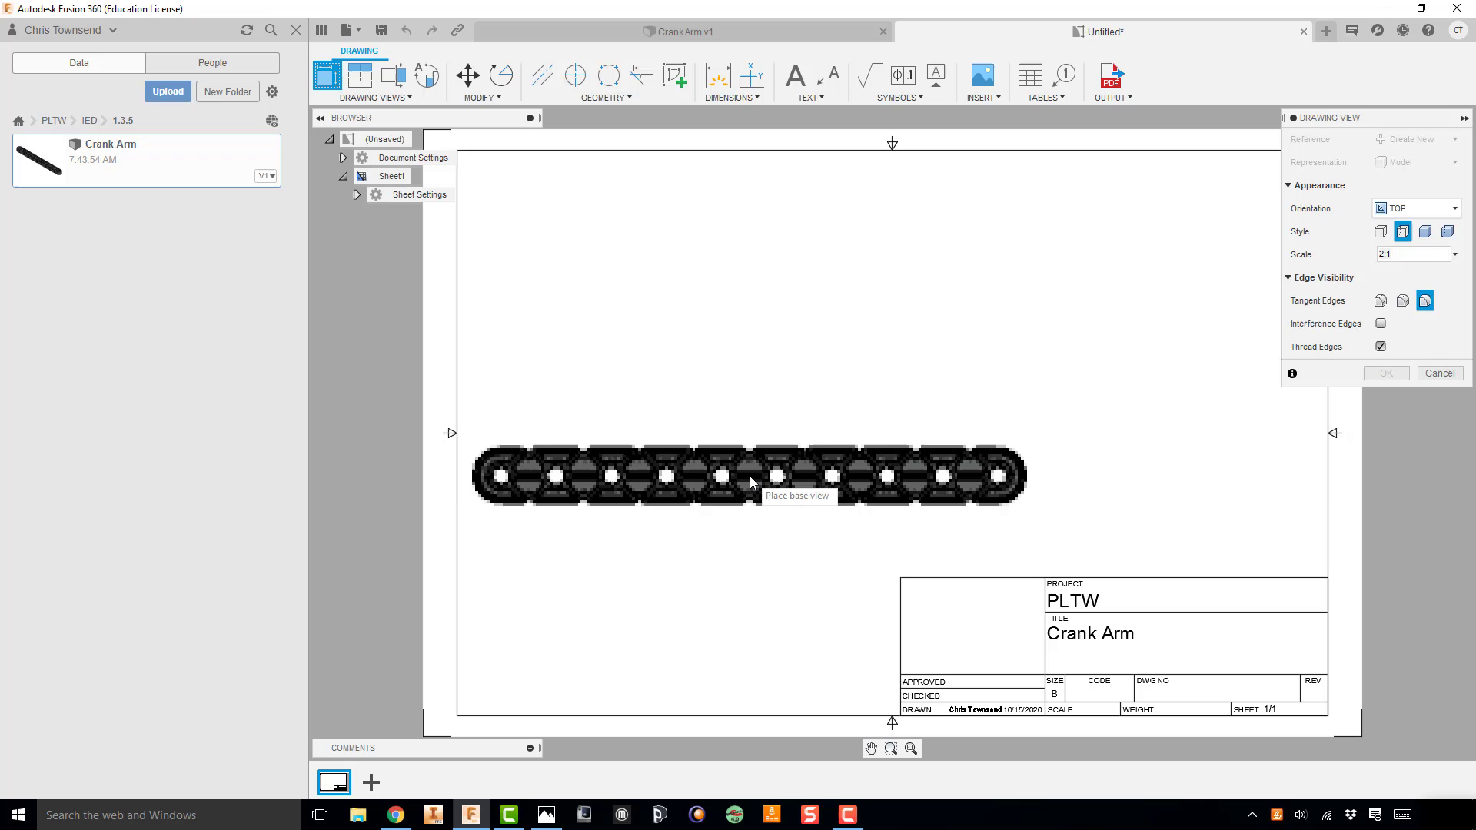
{"action": "left_click", "coordinate": [749, 476]}
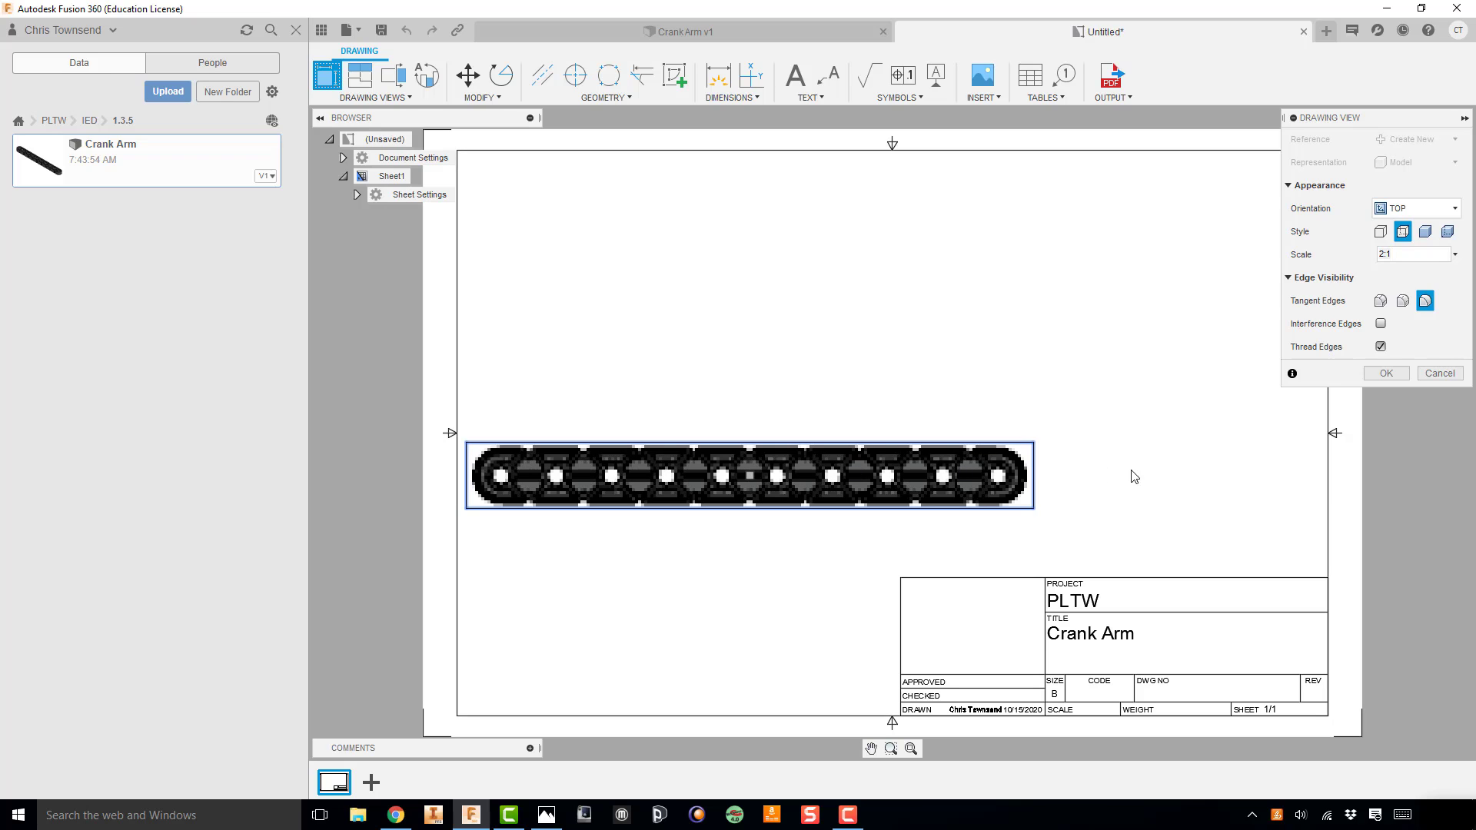
{"action": "left_click", "coordinate": [1395, 375]}
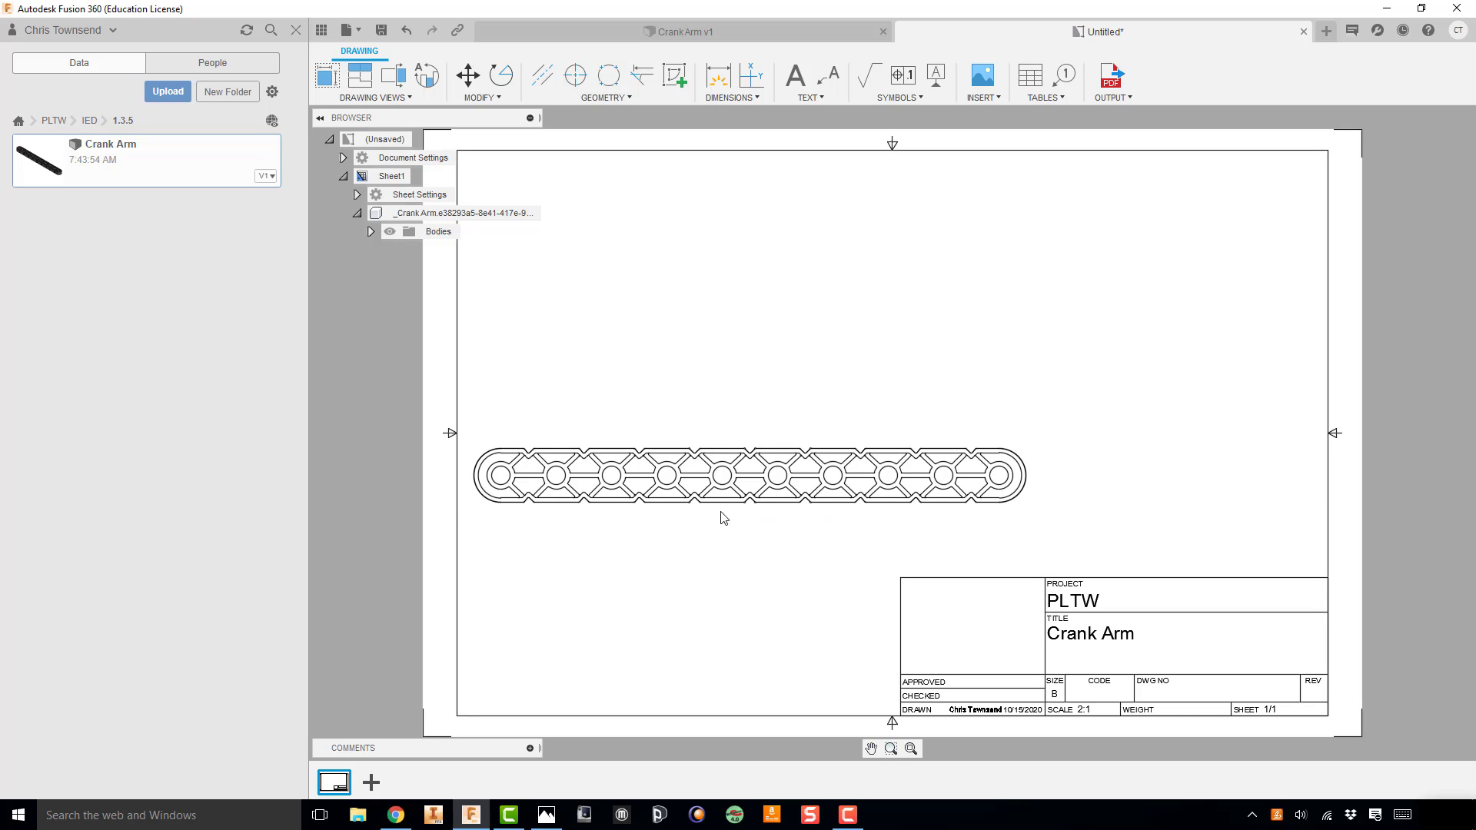
Step: Project an end view to the right of the Top view, then reopen the reference image
{"action": "left_click", "coordinate": [746, 489]}
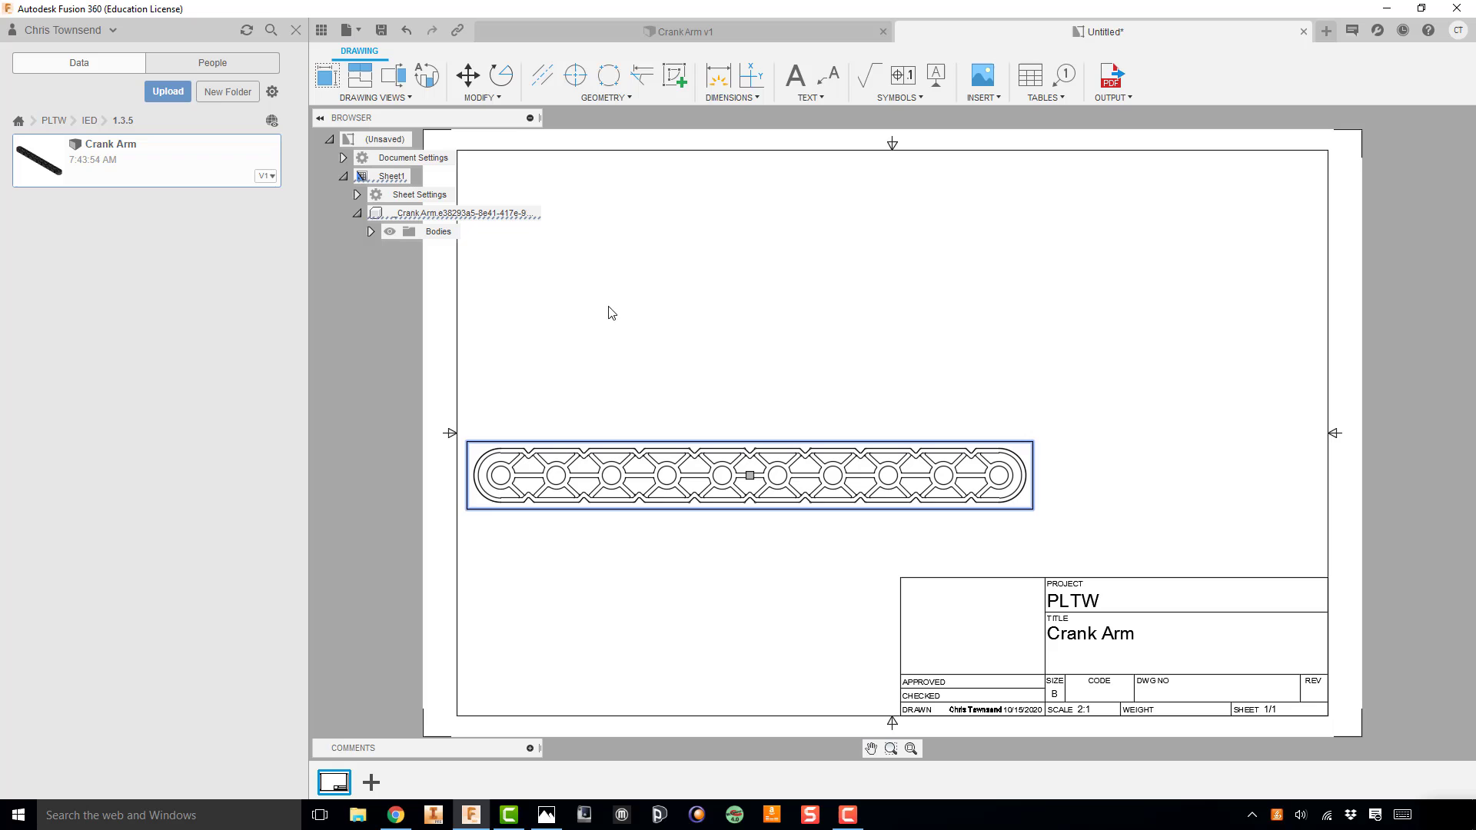
{"action": "left_click", "coordinate": [366, 78]}
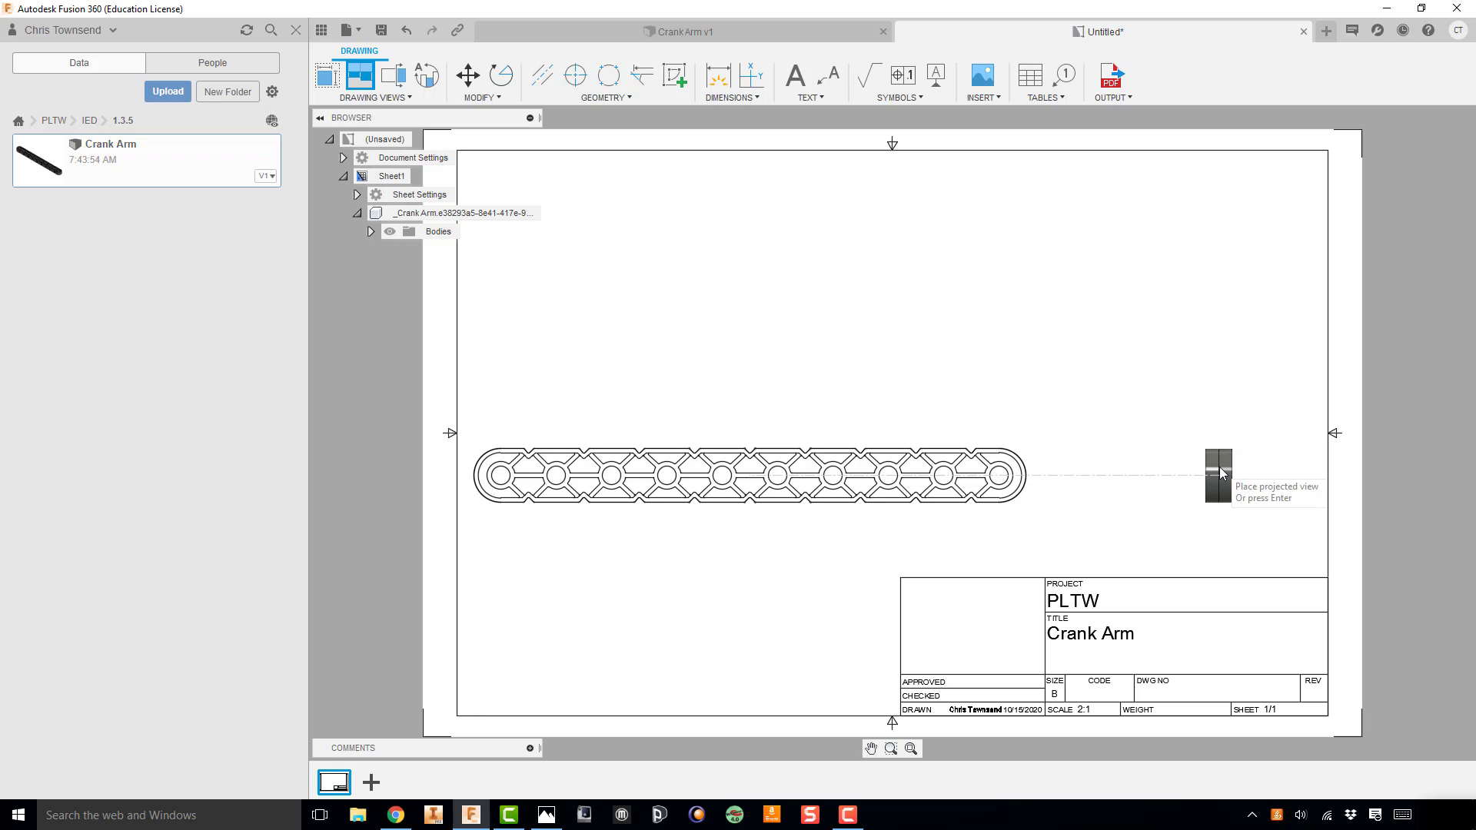
{"action": "left_click", "coordinate": [1220, 468]}
{"action": "right_click", "coordinate": [1226, 412]}
{"action": "left_click", "coordinate": [1277, 409]}
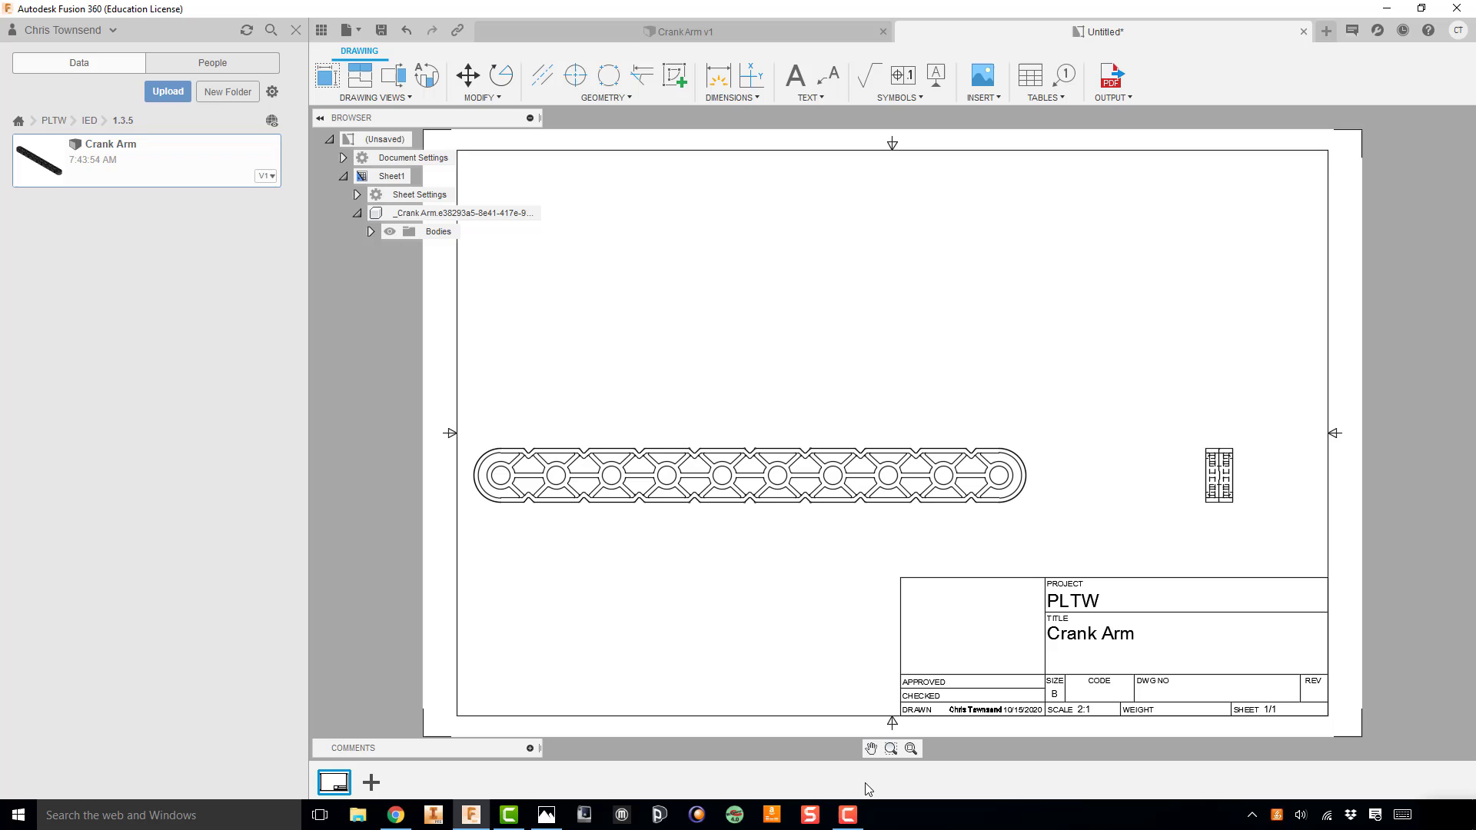
{"action": "left_click", "coordinate": [546, 814]}
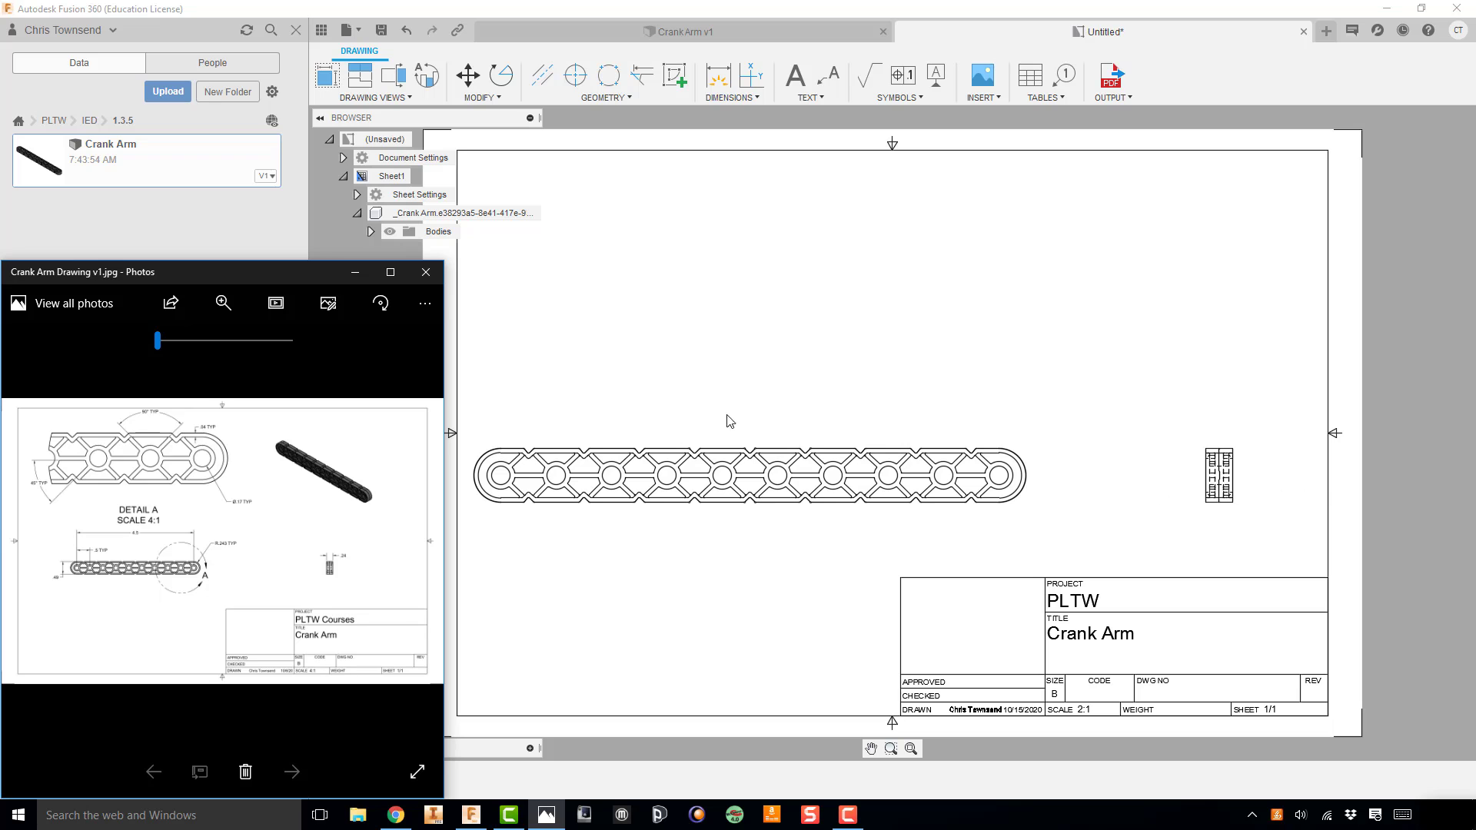
Step: Change the crank arm Top view scale to 1:1, then bring the reference image back
{"action": "left_click", "coordinate": [358, 274]}
{"action": "double_click", "coordinate": [792, 490]}
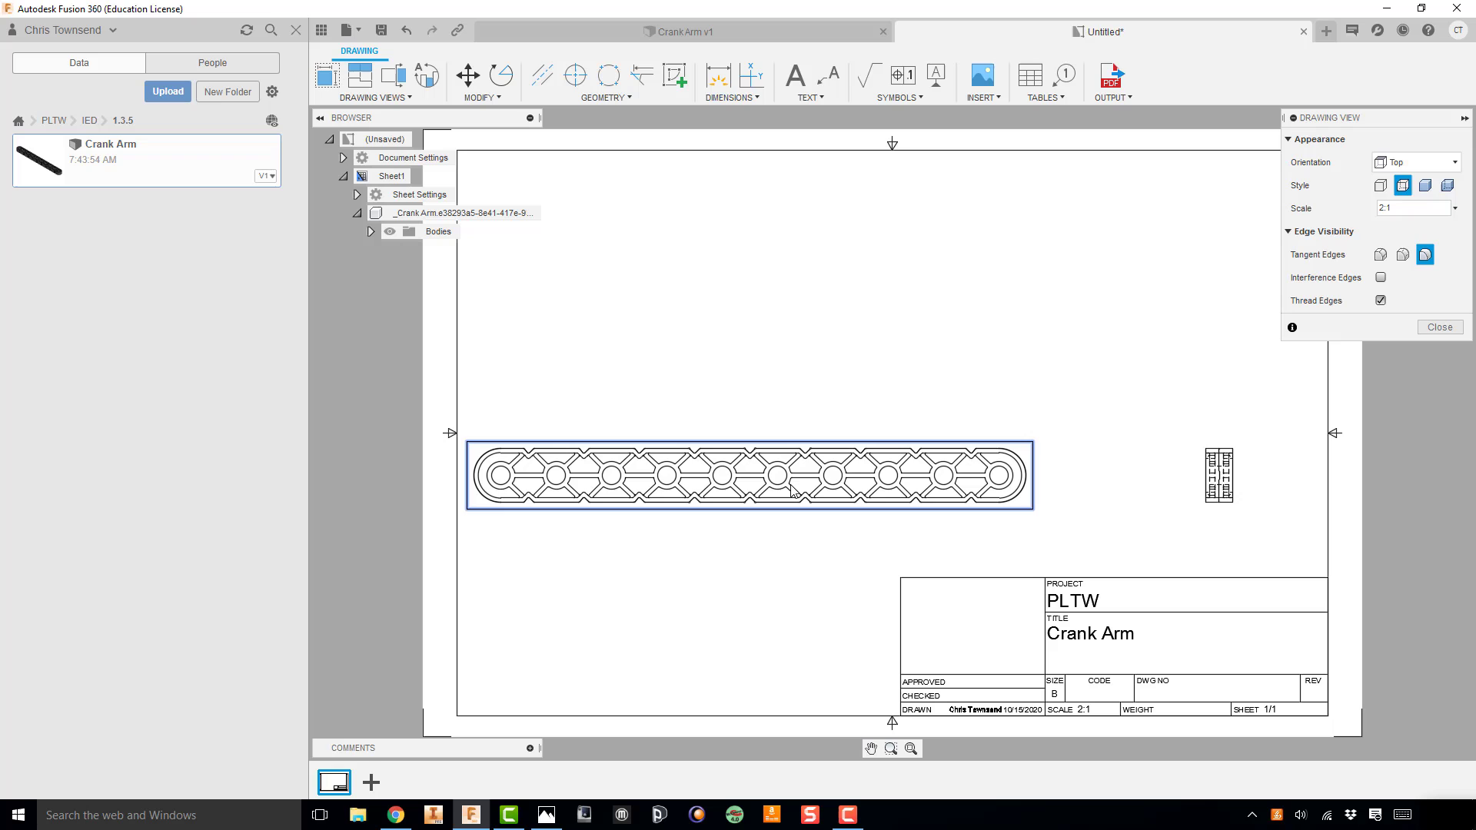
{"action": "left_click", "coordinate": [1455, 207]}
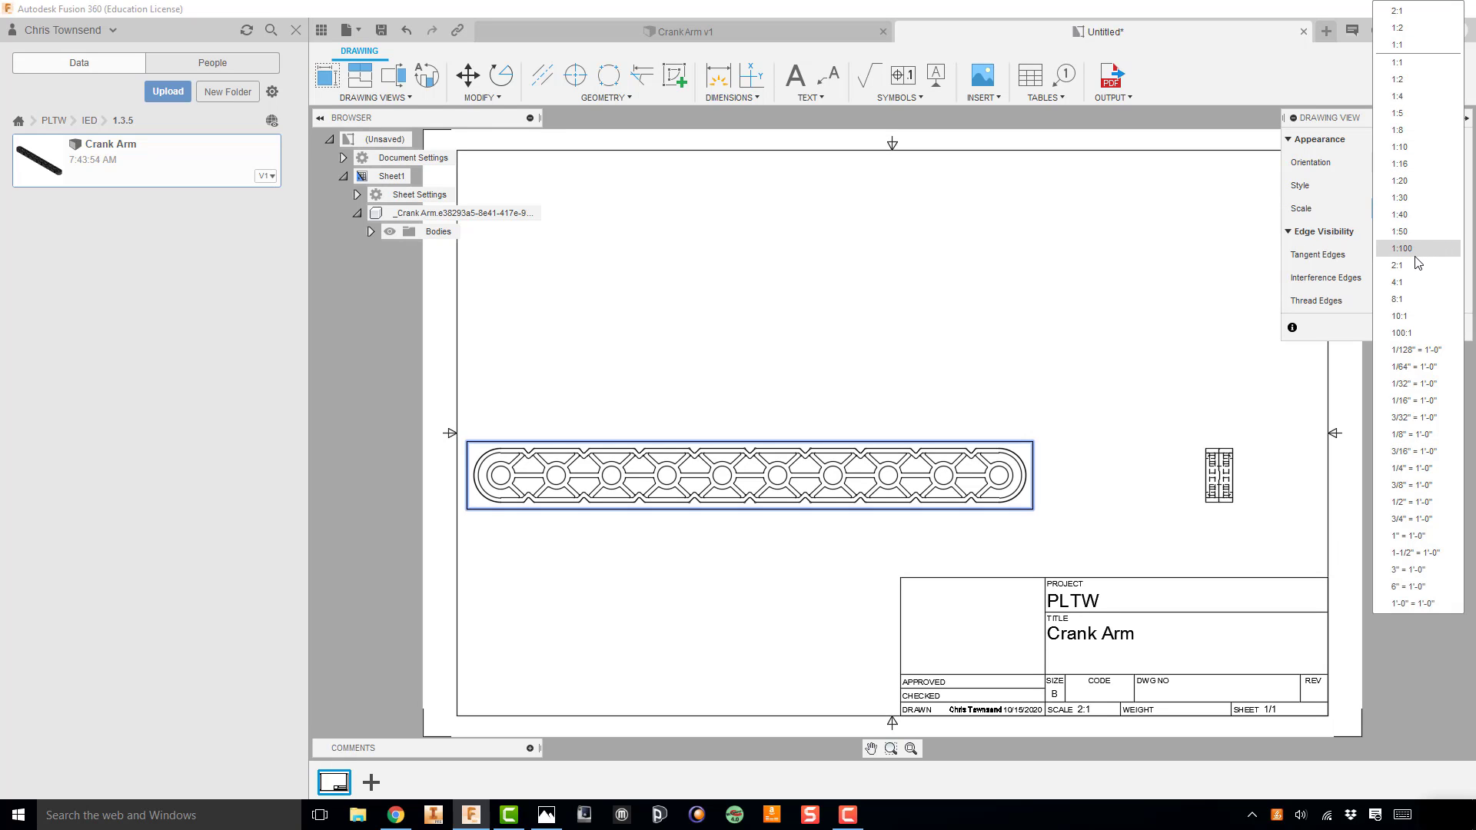
{"action": "left_click", "coordinate": [1402, 64]}
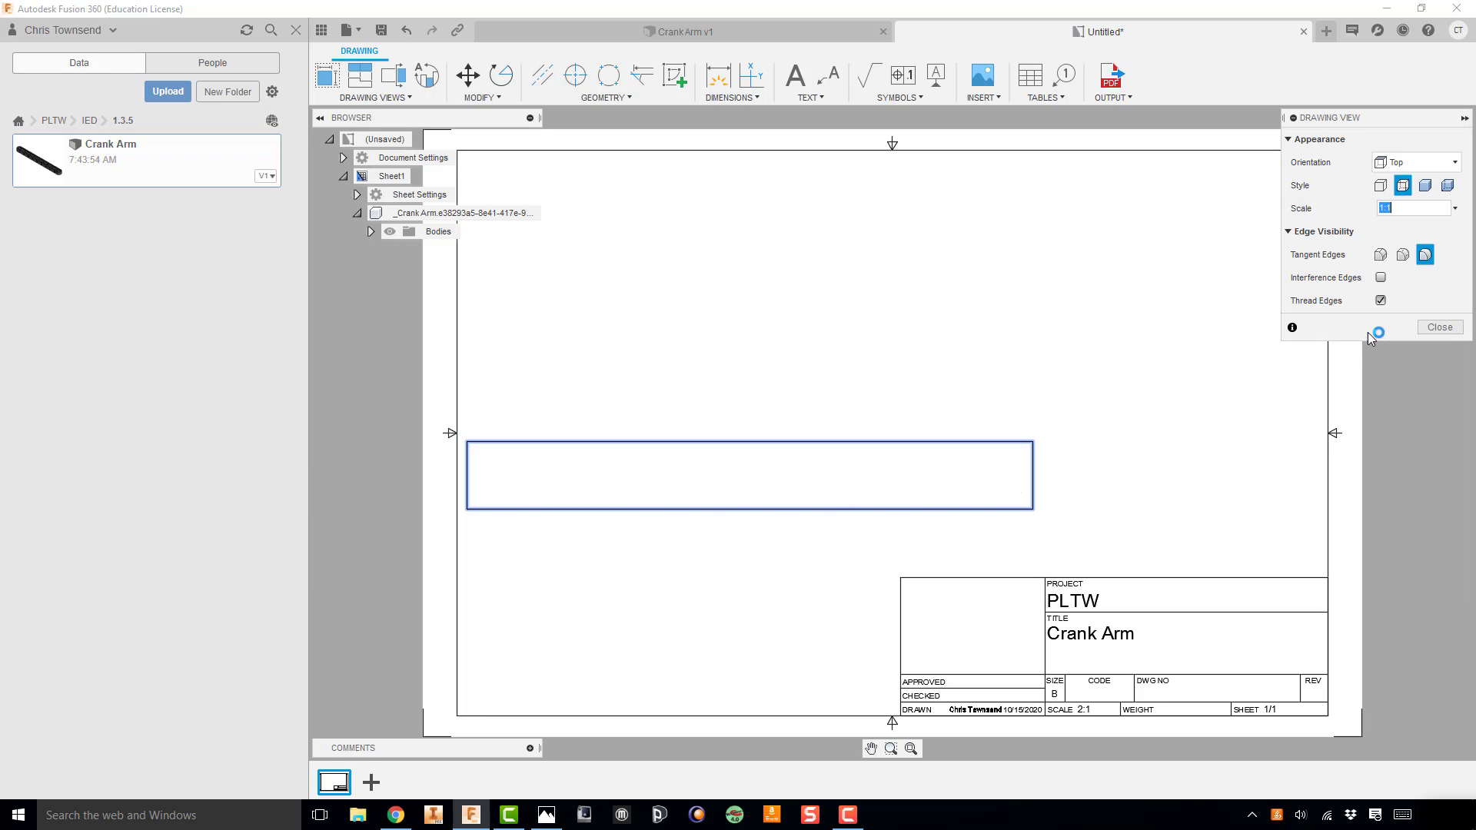
{"action": "left_click", "coordinate": [1439, 327]}
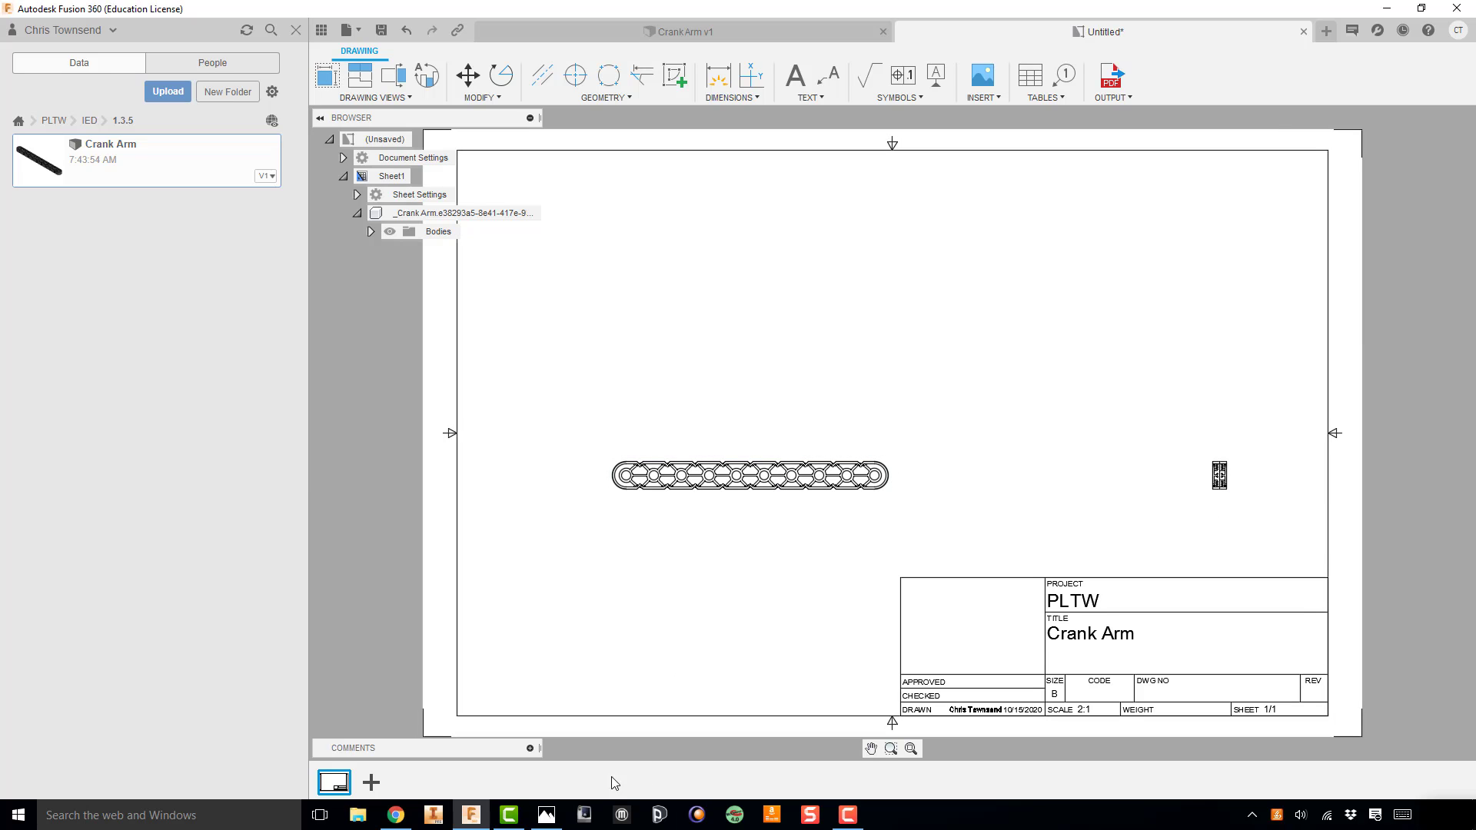
{"action": "left_click", "coordinate": [546, 815]}
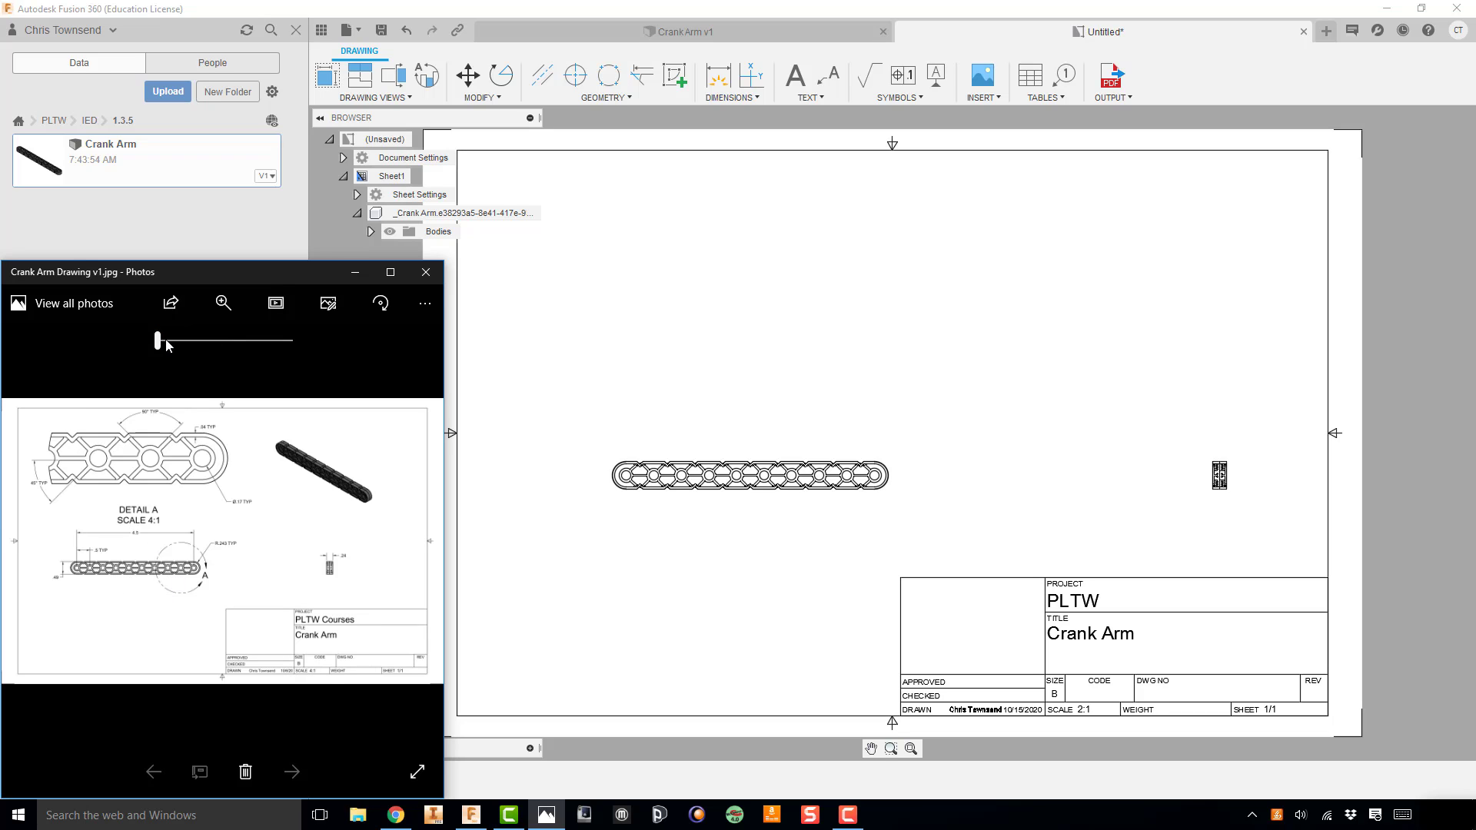
Step: Zoom into the reference drawing's details, compare with the sheet, then hide the image
{"action": "mouse_move", "coordinate": [157, 344]}
{"action": "left_mouse_down"}
{"action": "mouse_move", "coordinate": [192, 340]}
{"action": "mouse_move", "coordinate": [160, 340]}
{"action": "left_mouse_up"}
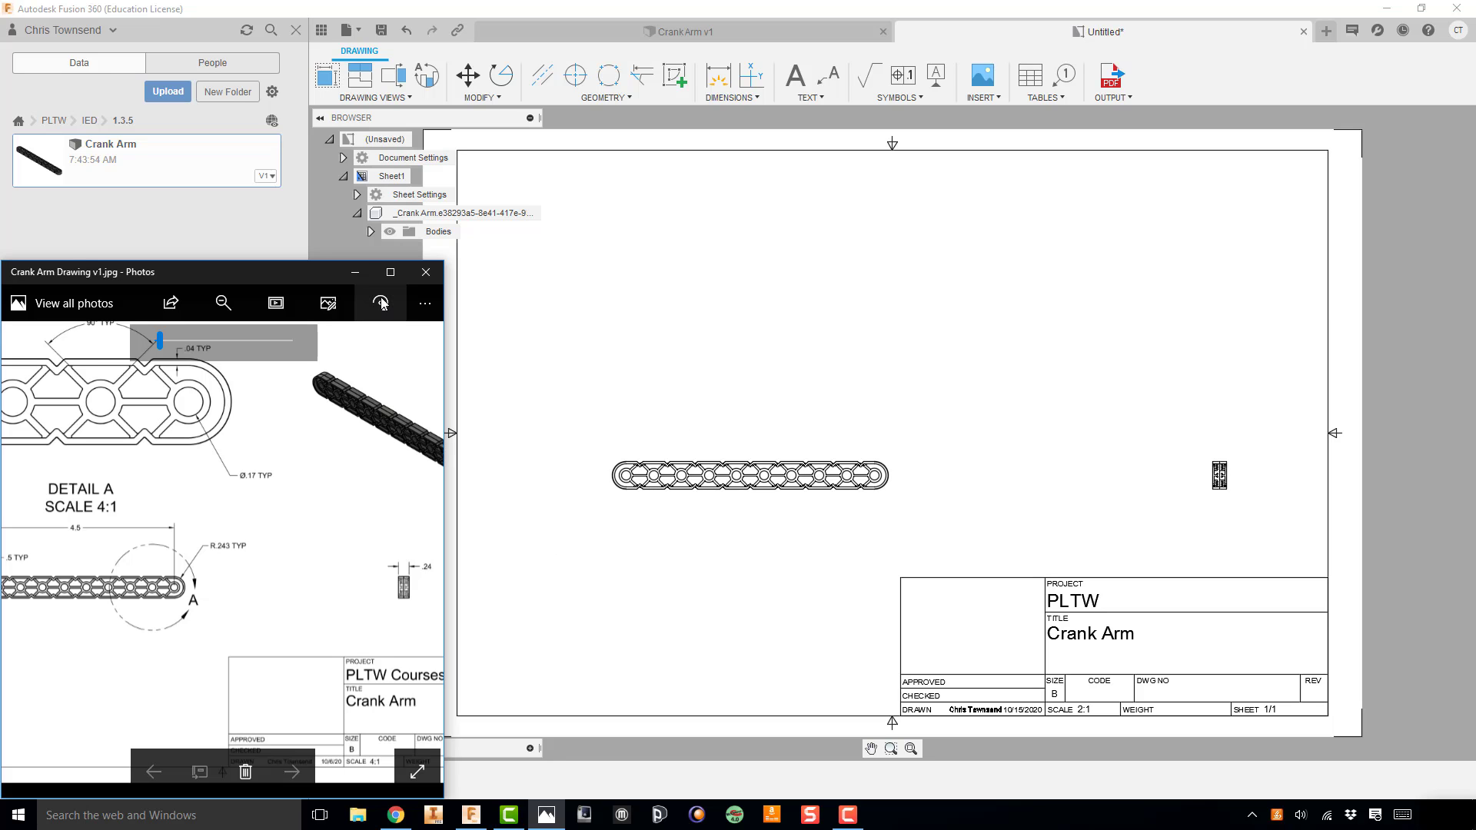
{"action": "left_click", "coordinate": [356, 272]}
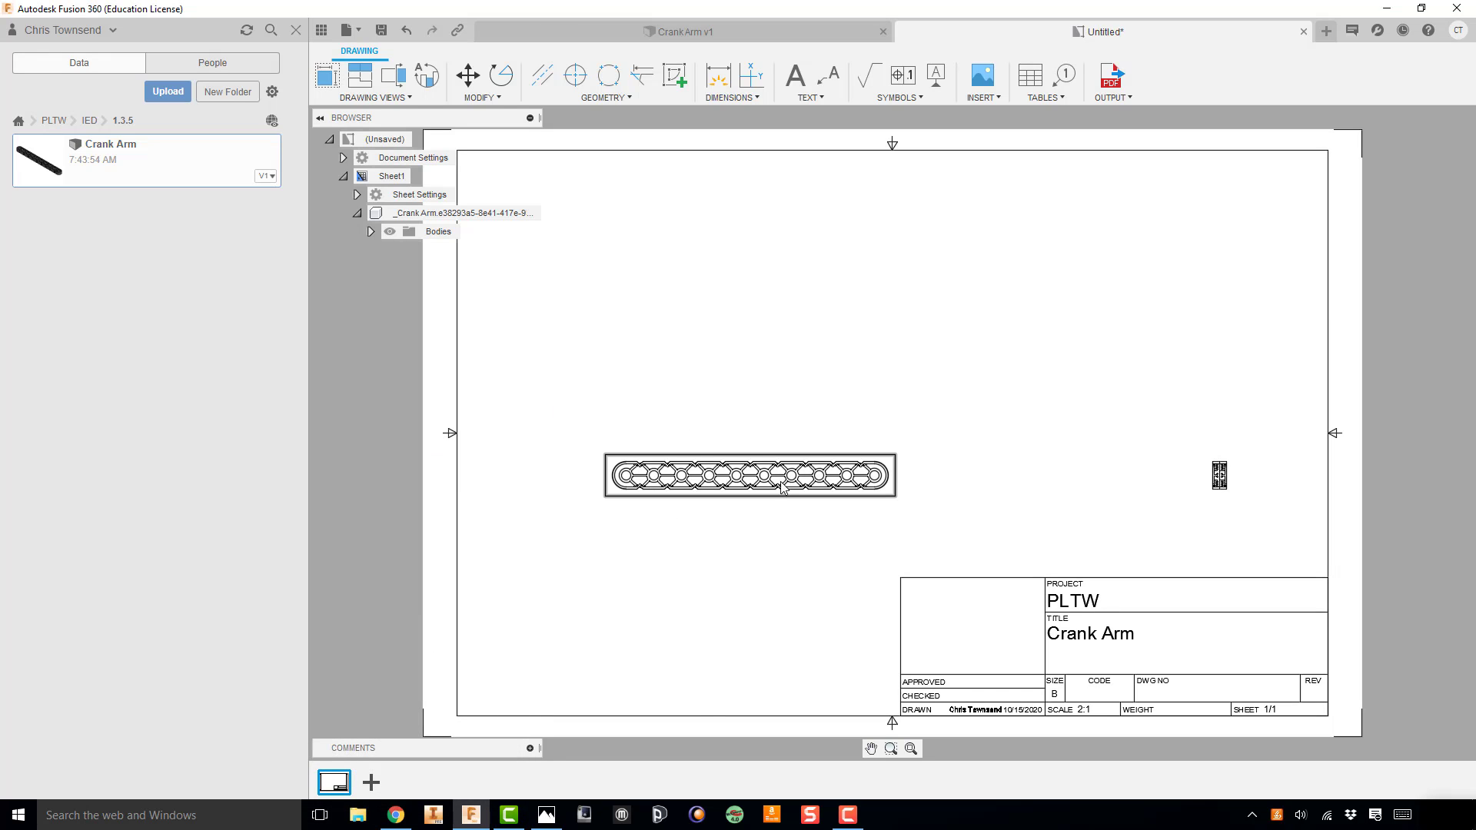
{"action": "left_click", "coordinate": [547, 815]}
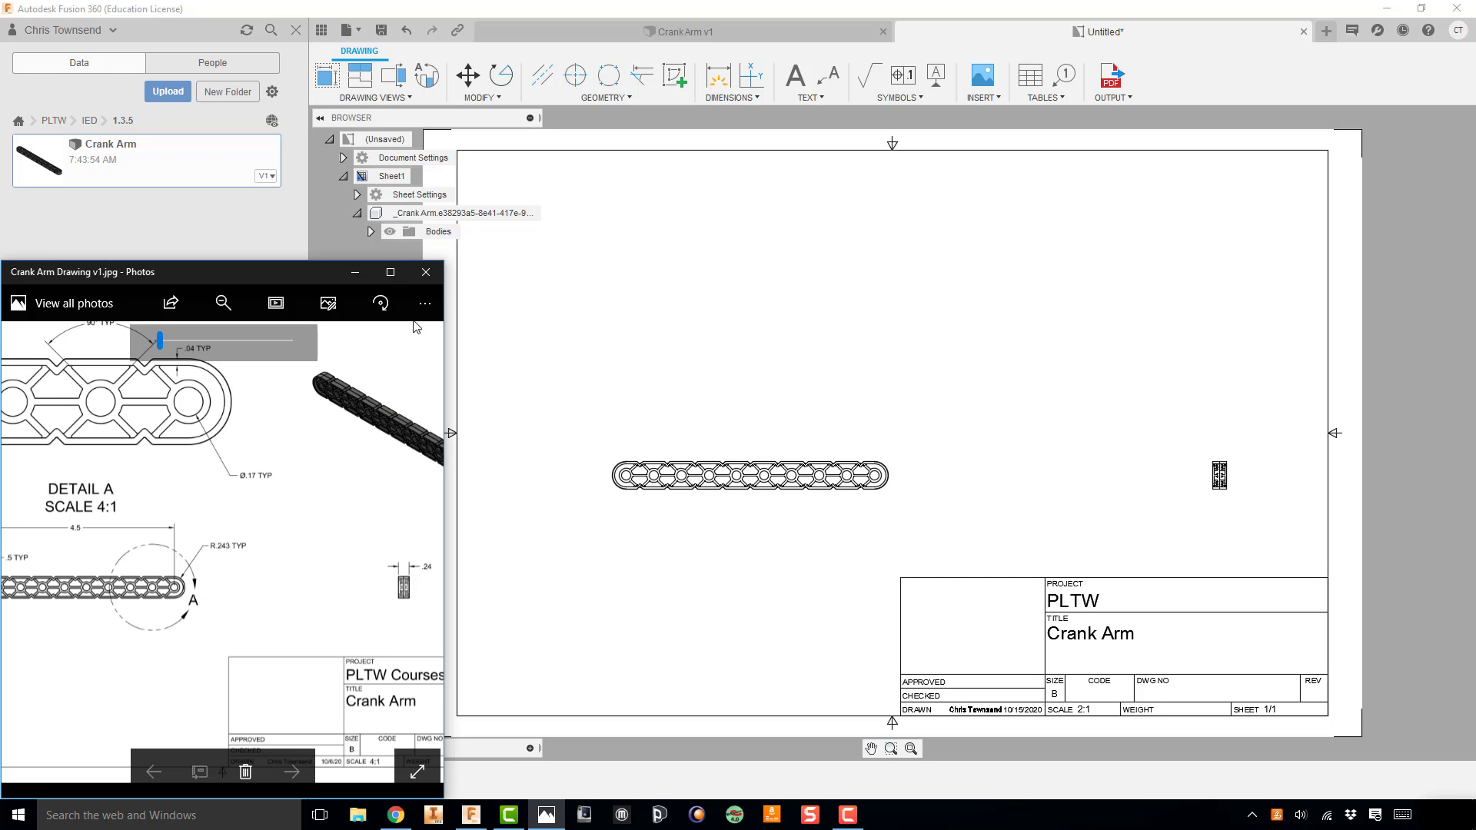
{"action": "left_click", "coordinate": [354, 272]}
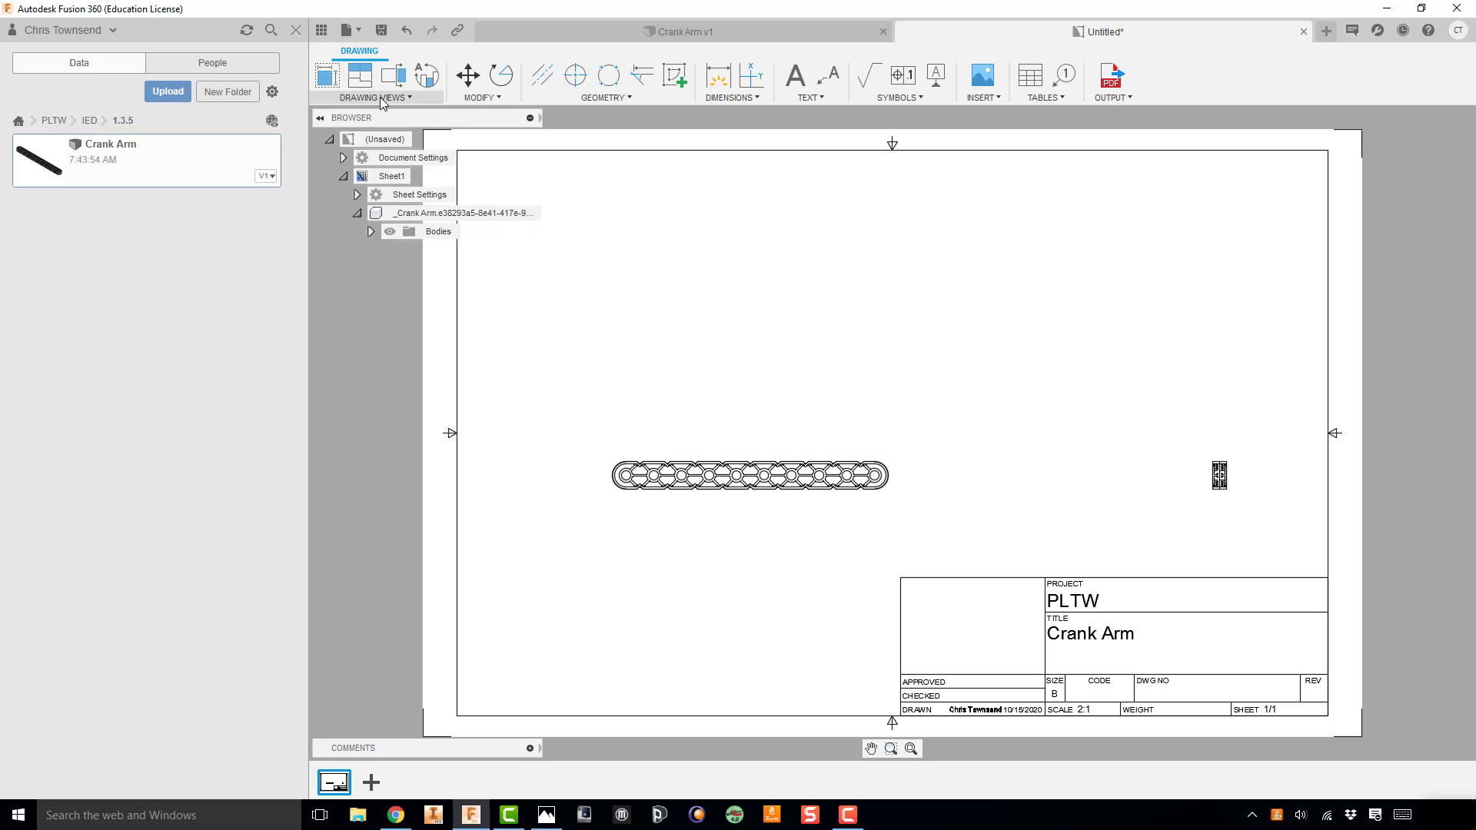
Step: Start a detail view on the crank arm view, centred on the hole near its right end
{"action": "left_click", "coordinate": [286, 29]}
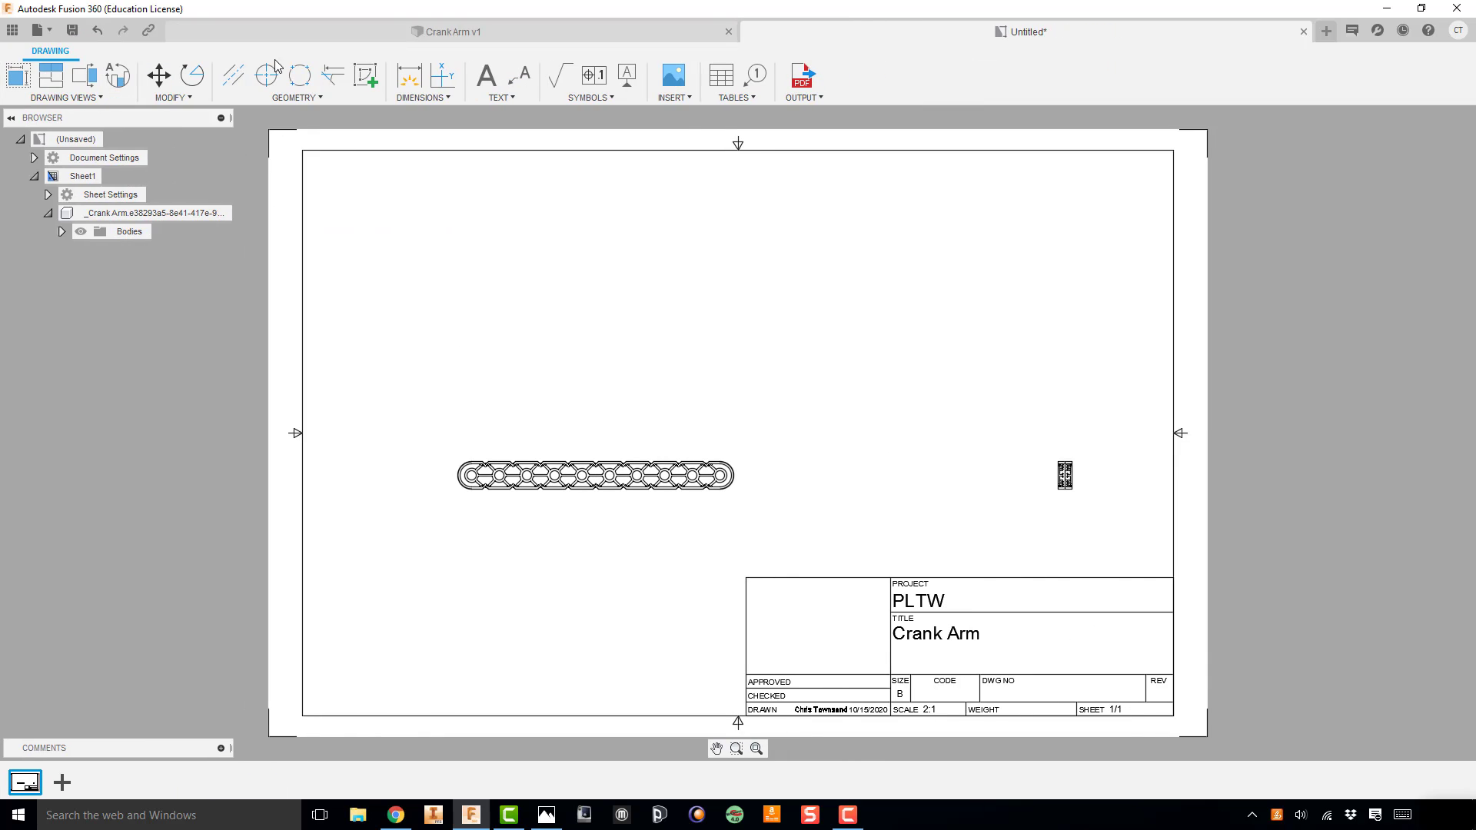
{"action": "left_click", "coordinate": [118, 80]}
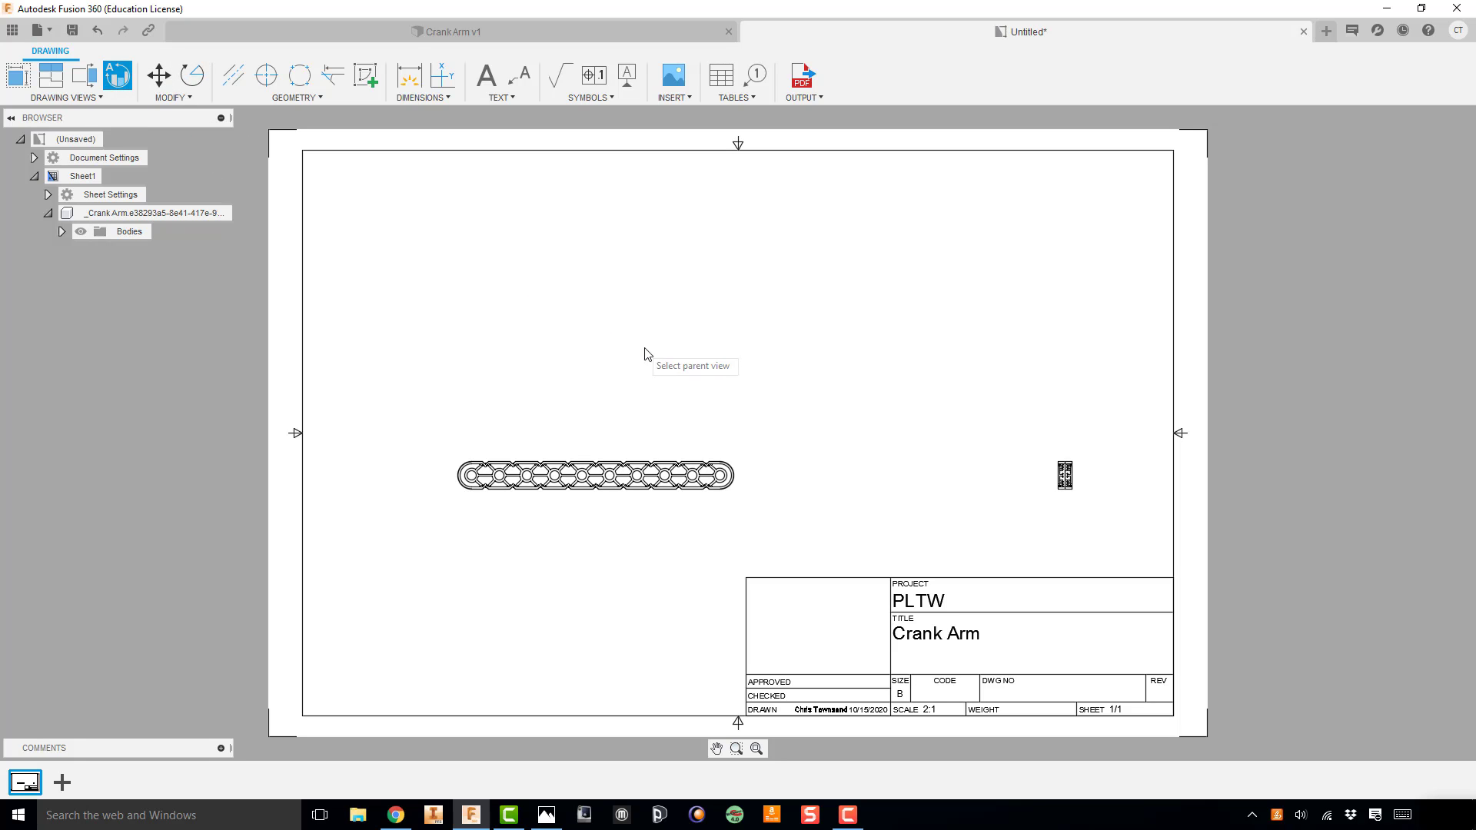
{"action": "left_click", "coordinate": [691, 473]}
{"action": "scroll", "coordinate": [689, 476], "scroll_direction": "up", "scroll_amount": 5}
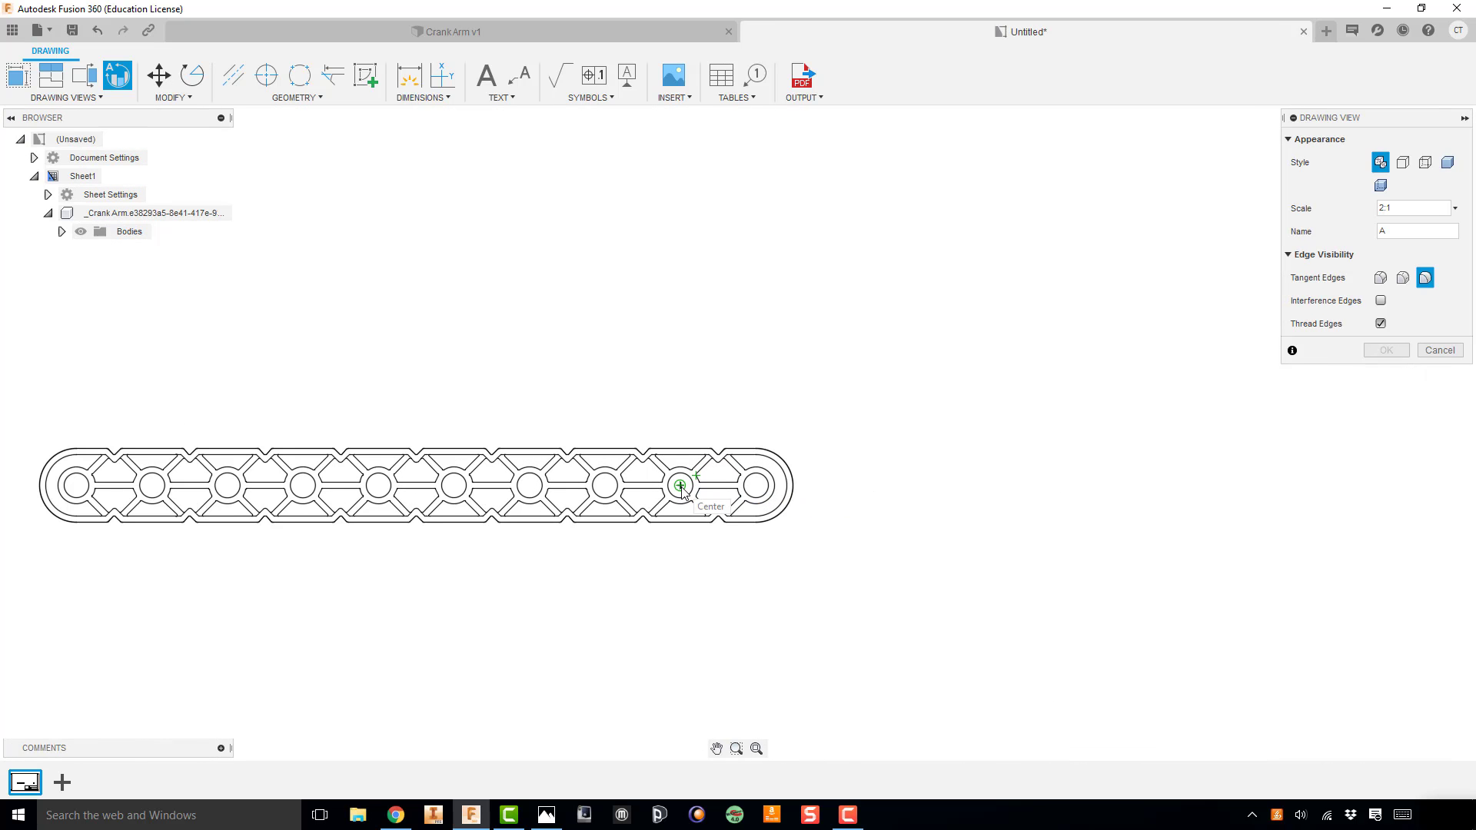
{"action": "left_click", "coordinate": [681, 486]}
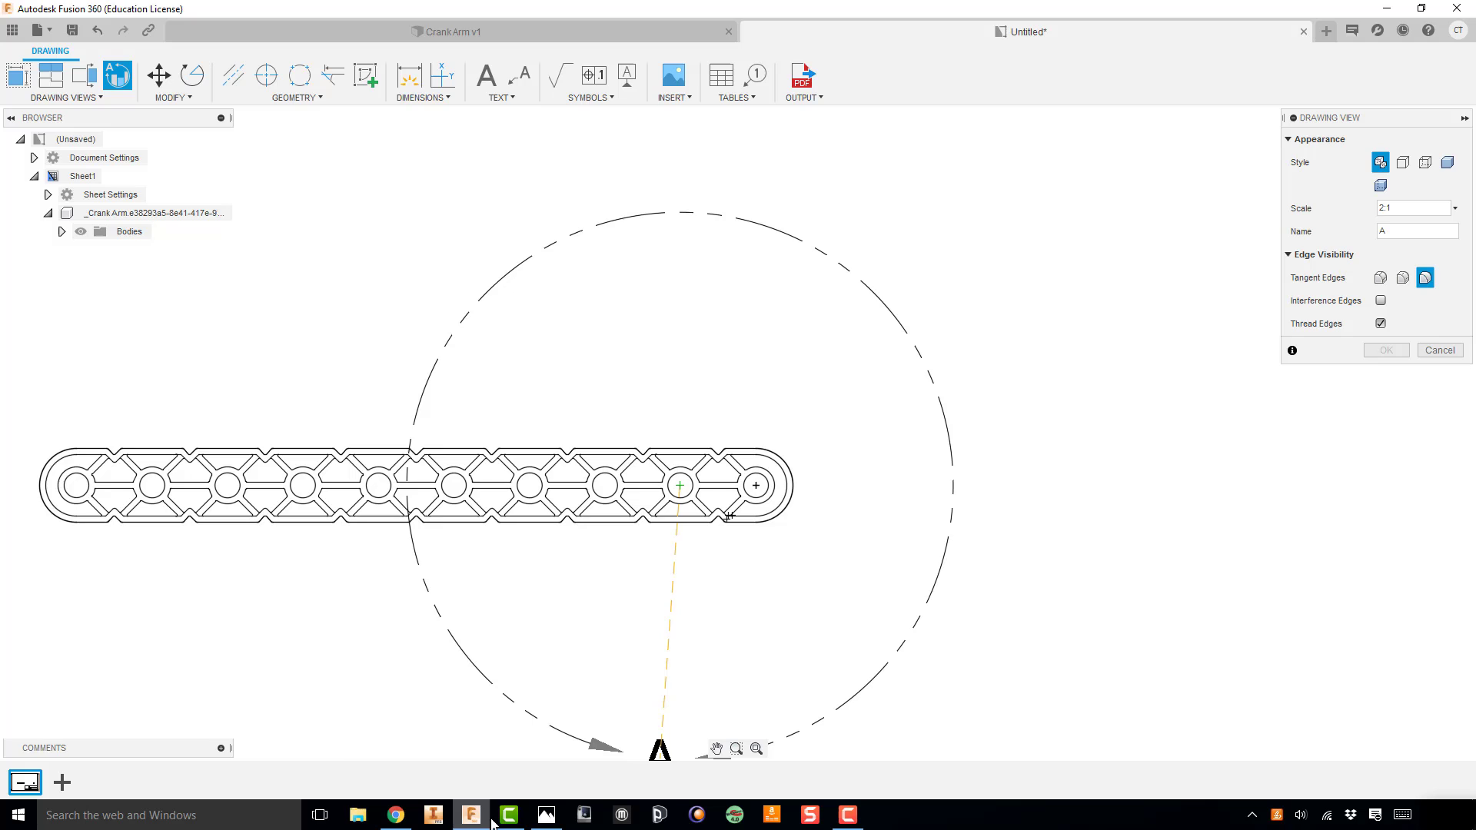
Step: Check the reference image, then size the Detail A boundary around the arm's right end
{"action": "left_click", "coordinate": [545, 816]}
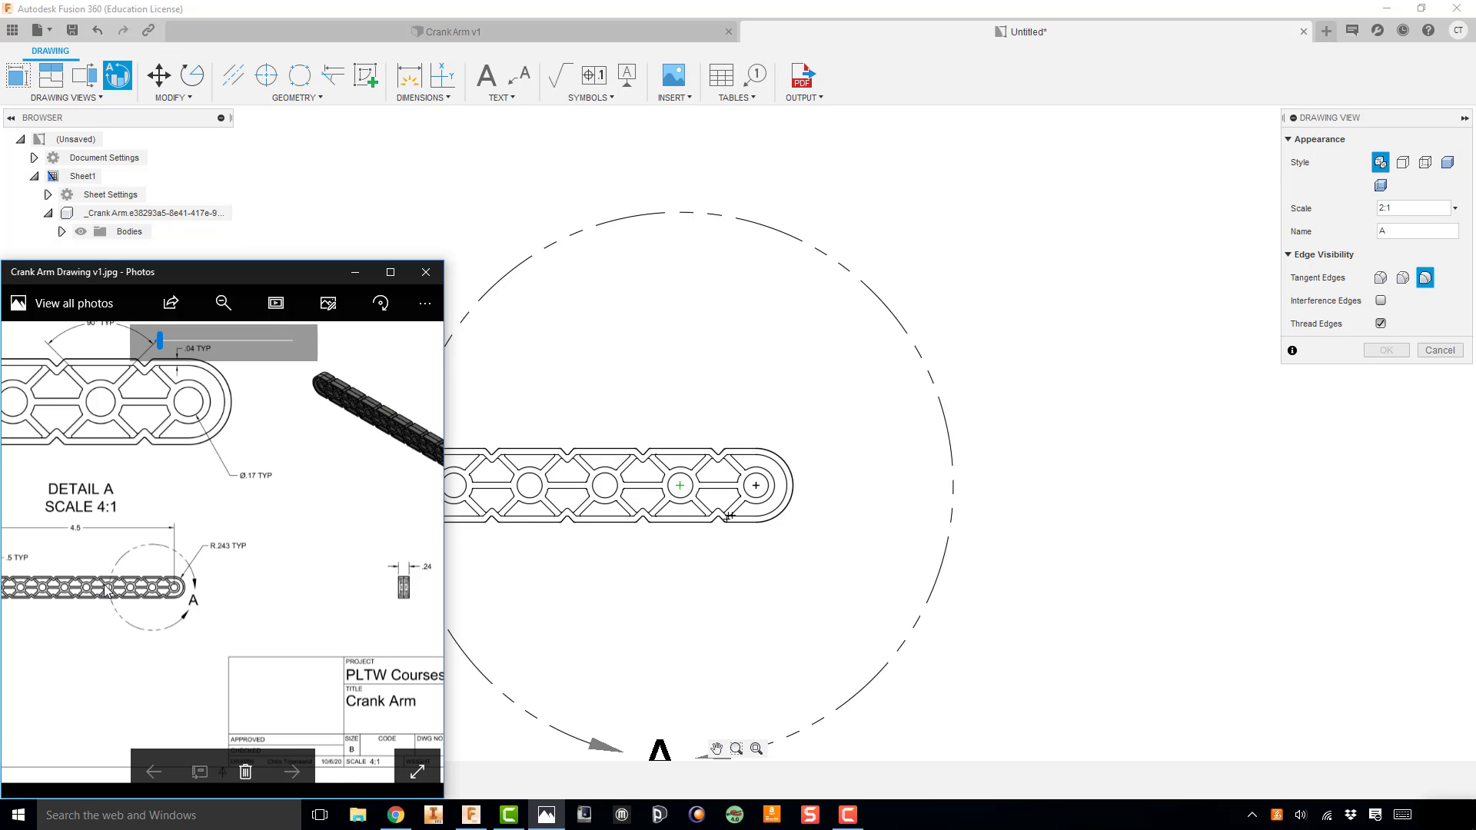
{"action": "left_click", "coordinate": [354, 272]}
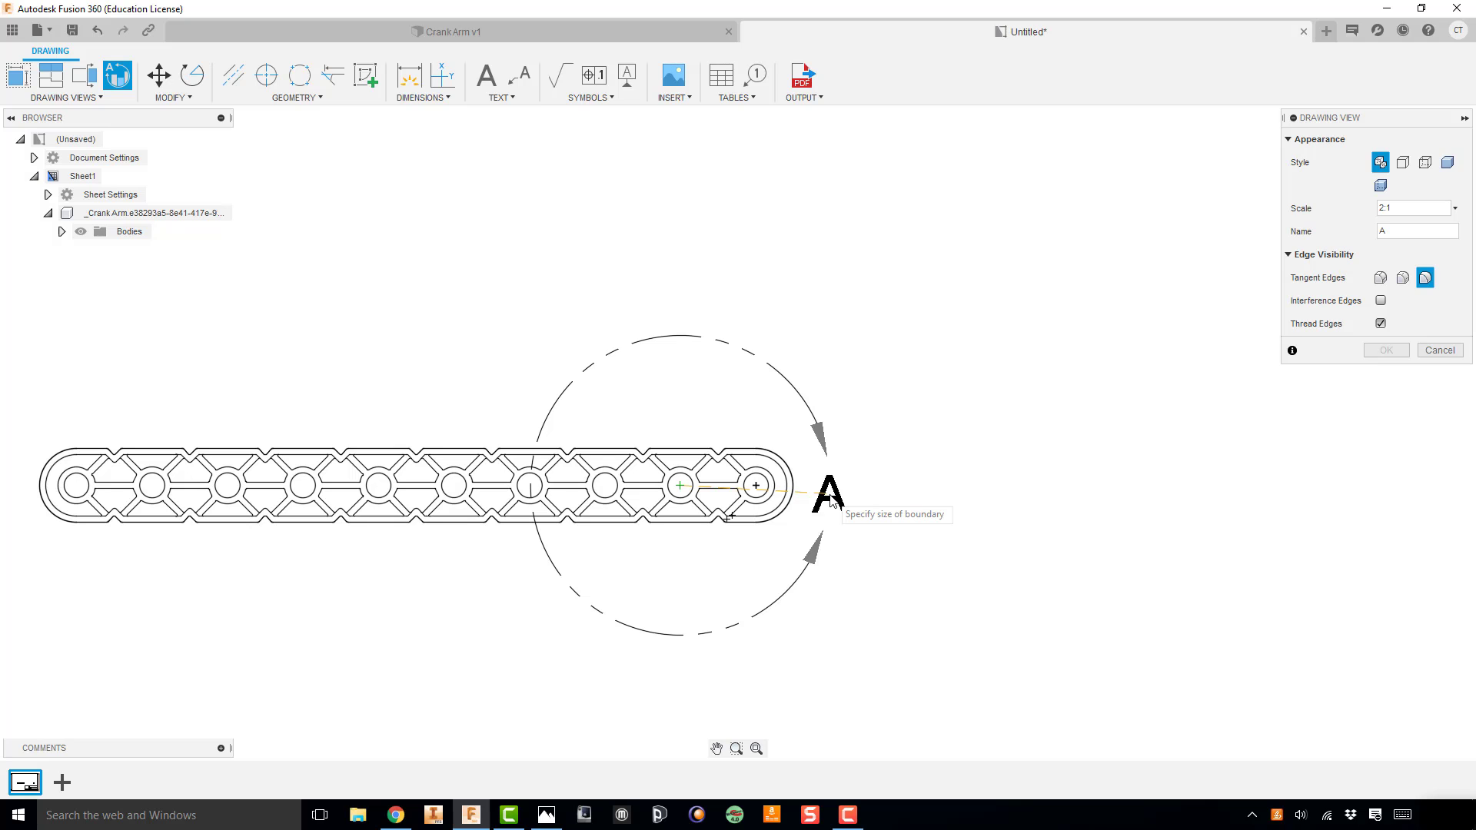
{"action": "left_click", "coordinate": [831, 499]}
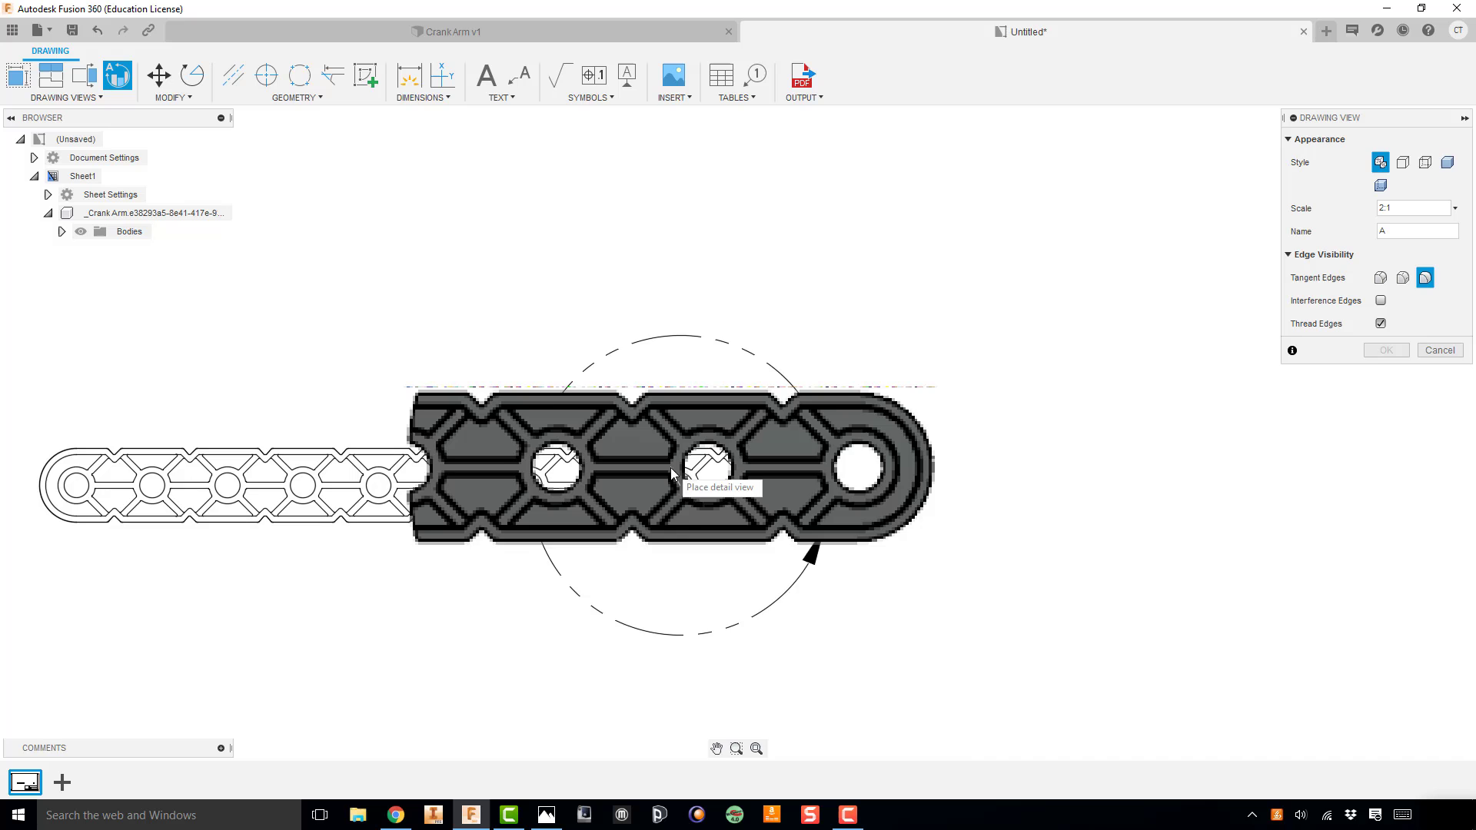
{"action": "middle_click_drag", "start_coordinate": [719, 461], "coordinate": [780, 678]}
{"action": "scroll", "coordinate": [667, 526], "scroll_direction": "down", "scroll_amount": 8}
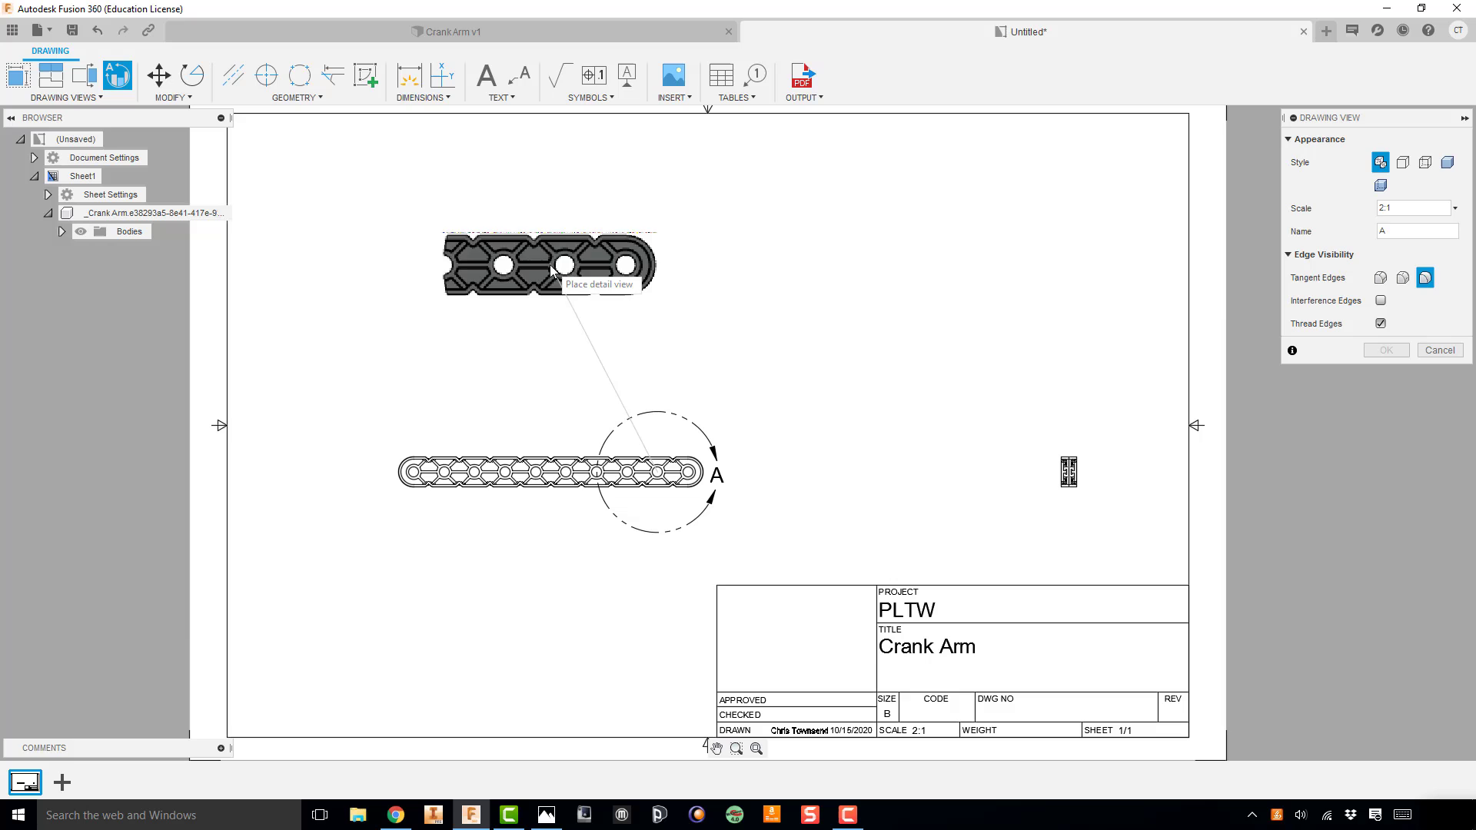
Step: Set Detail A to 4:1 scale and place it above the crank arm in the upper left
{"action": "left_click", "coordinate": [1455, 208]}
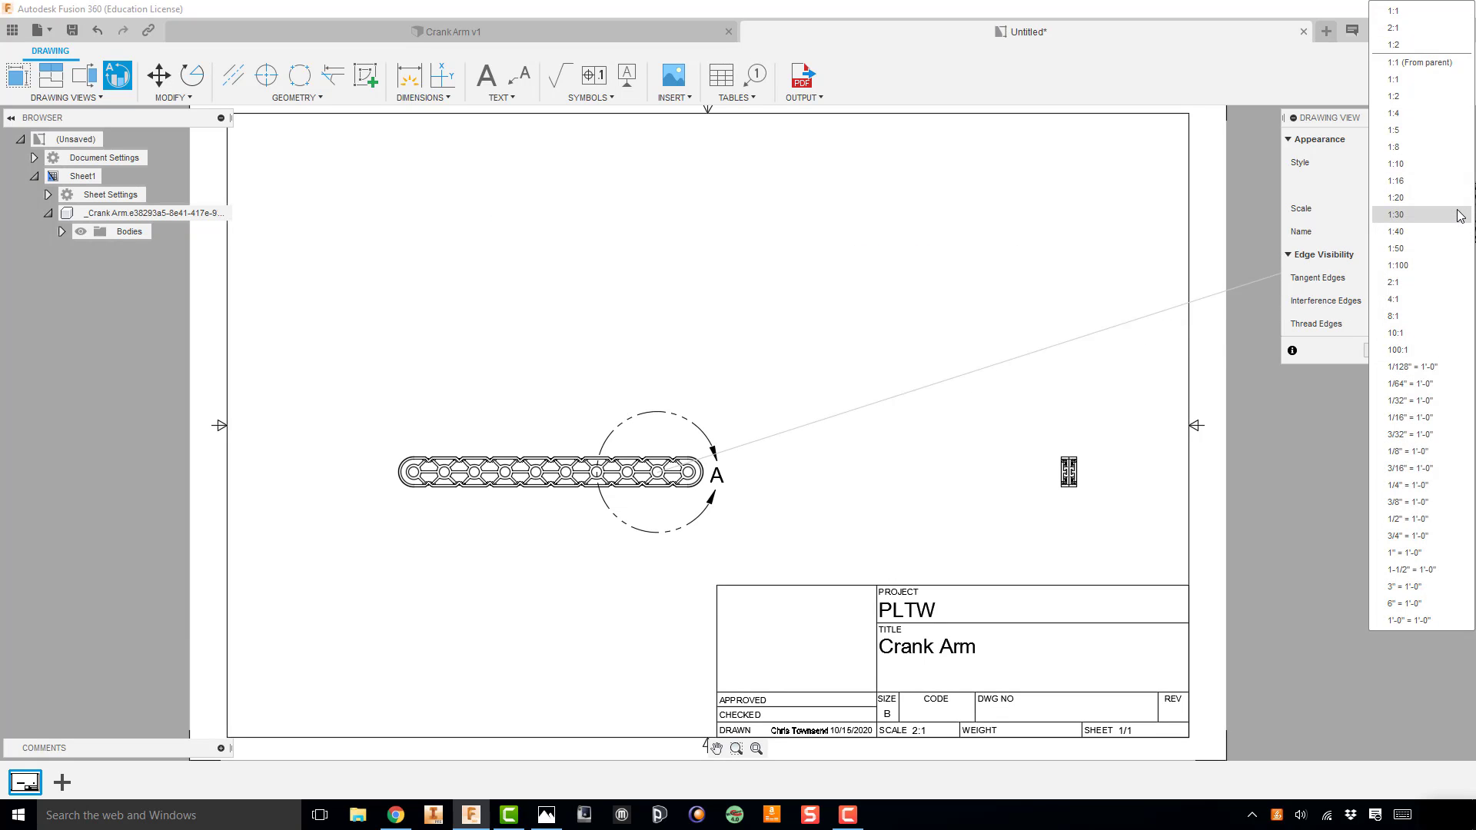
{"action": "left_click", "coordinate": [1445, 299]}
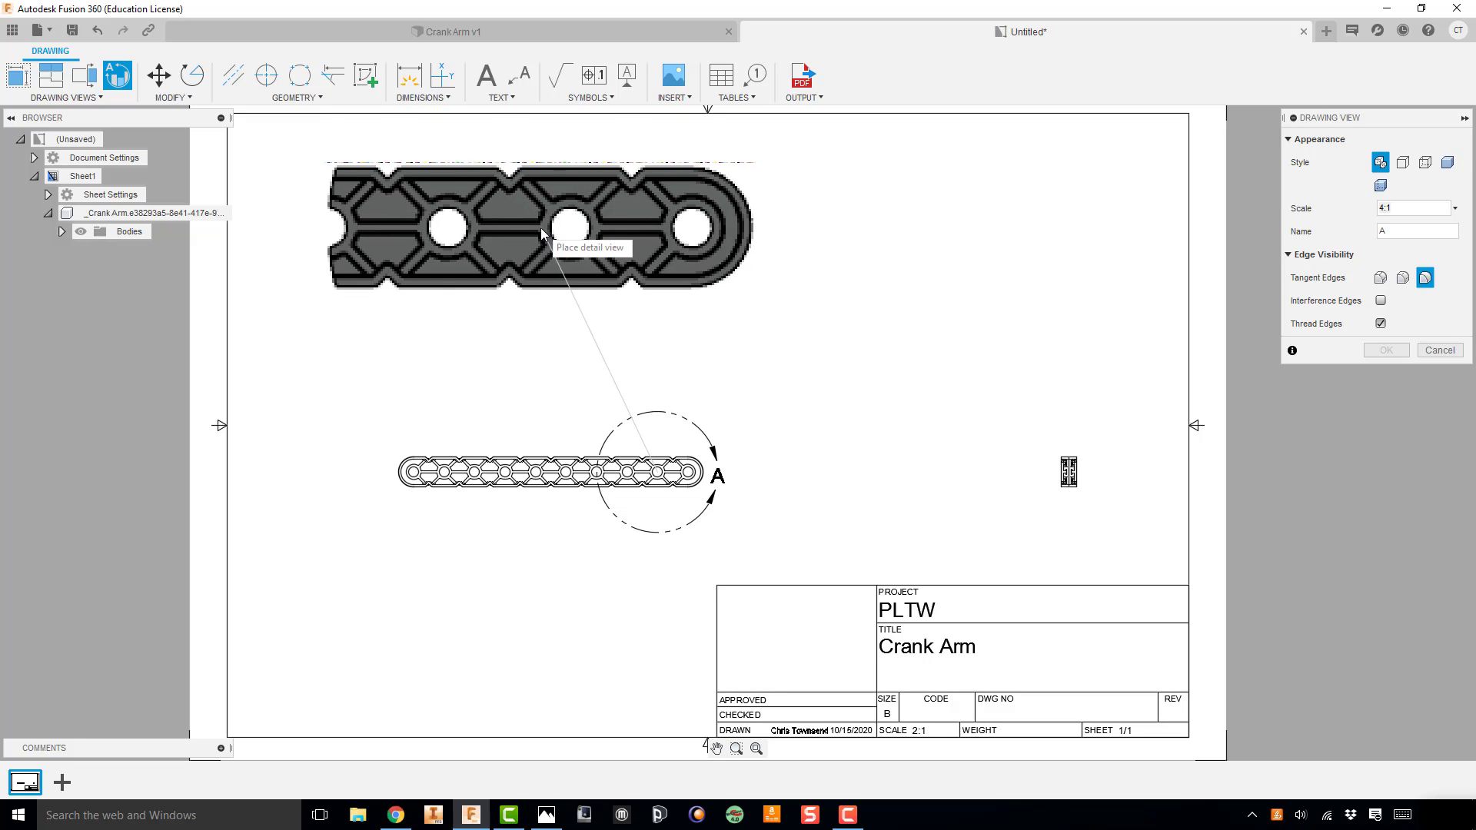
{"action": "left_click", "coordinate": [541, 228]}
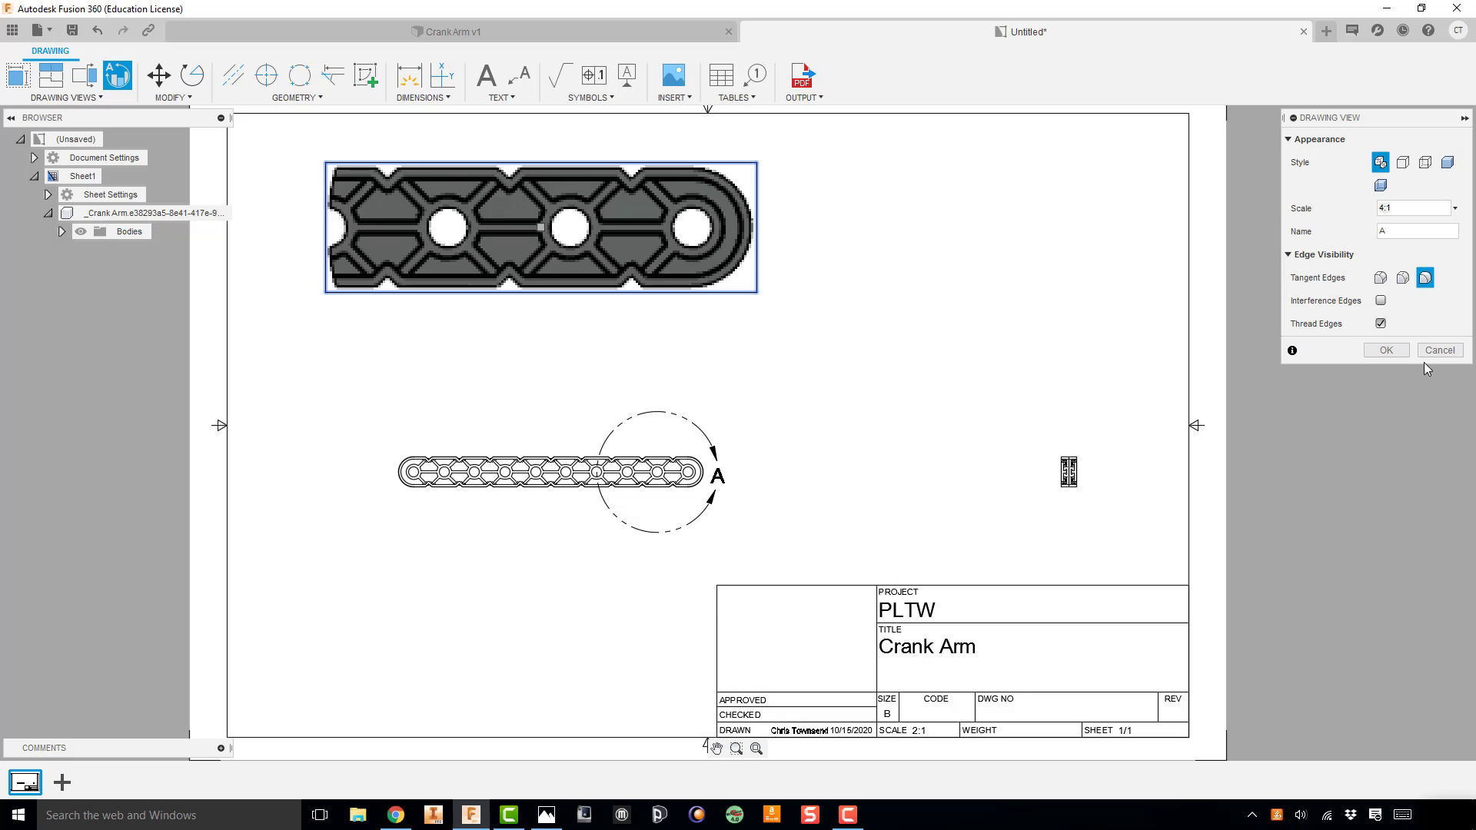
{"action": "left_click", "coordinate": [1396, 349]}
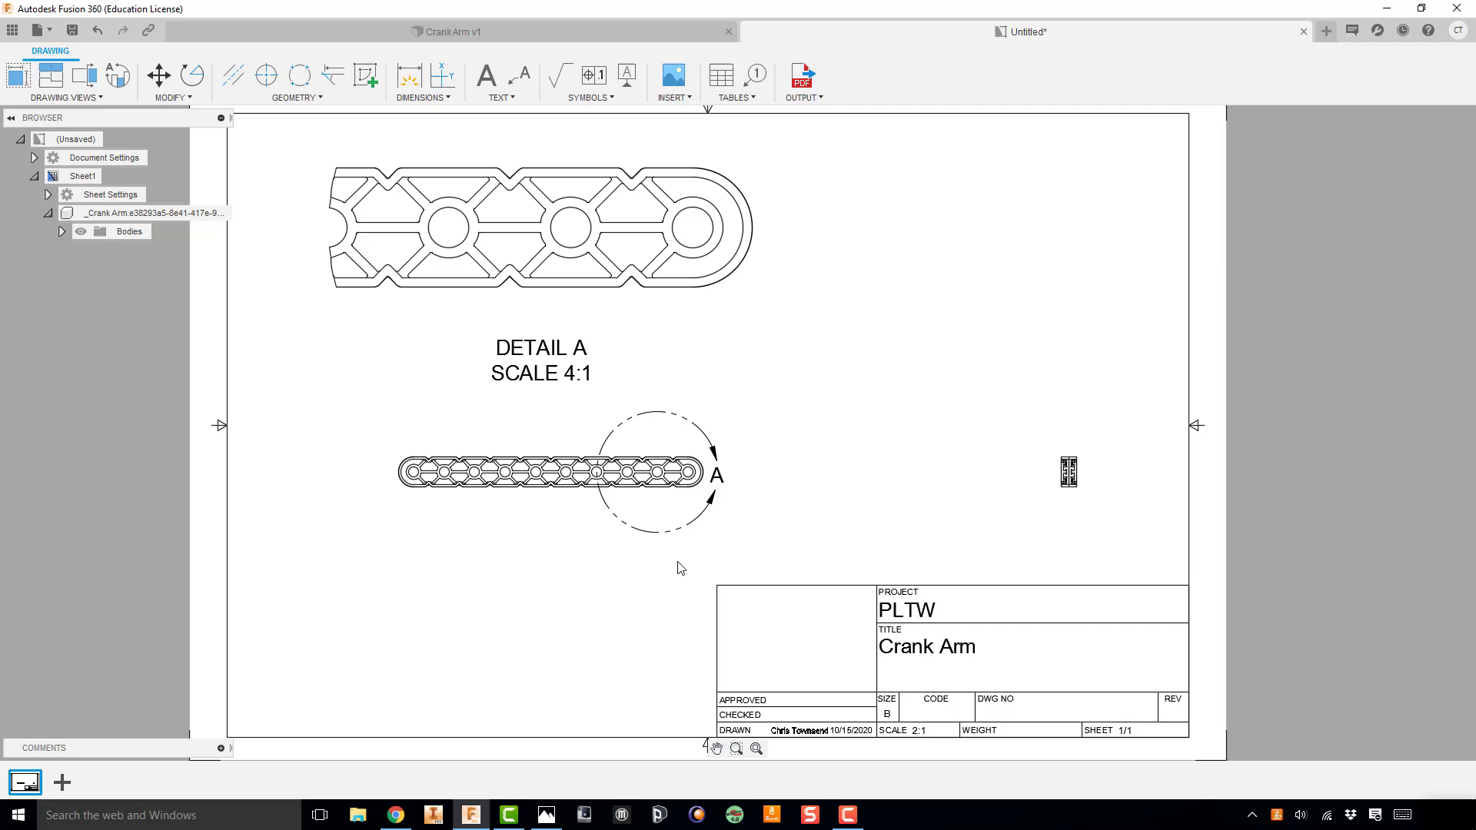
Step: Zoom the Crank Arm reference image in Photos to fit, then minimize it to reveal Fusion 360
{"action": "left_click", "coordinate": [547, 815]}
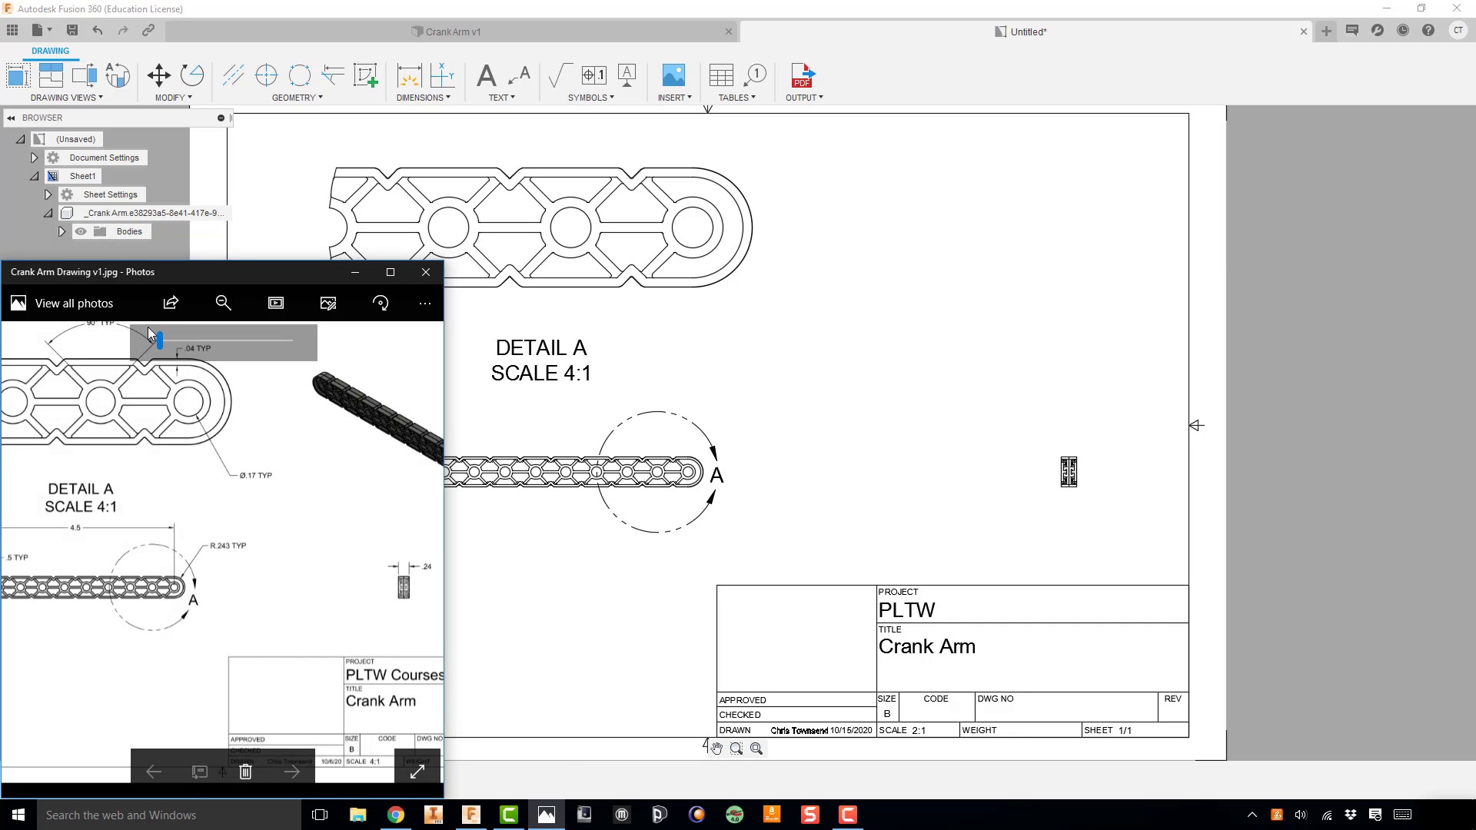
{"action": "left_click_drag", "start_coordinate": [159, 344], "coordinate": [156, 344]}
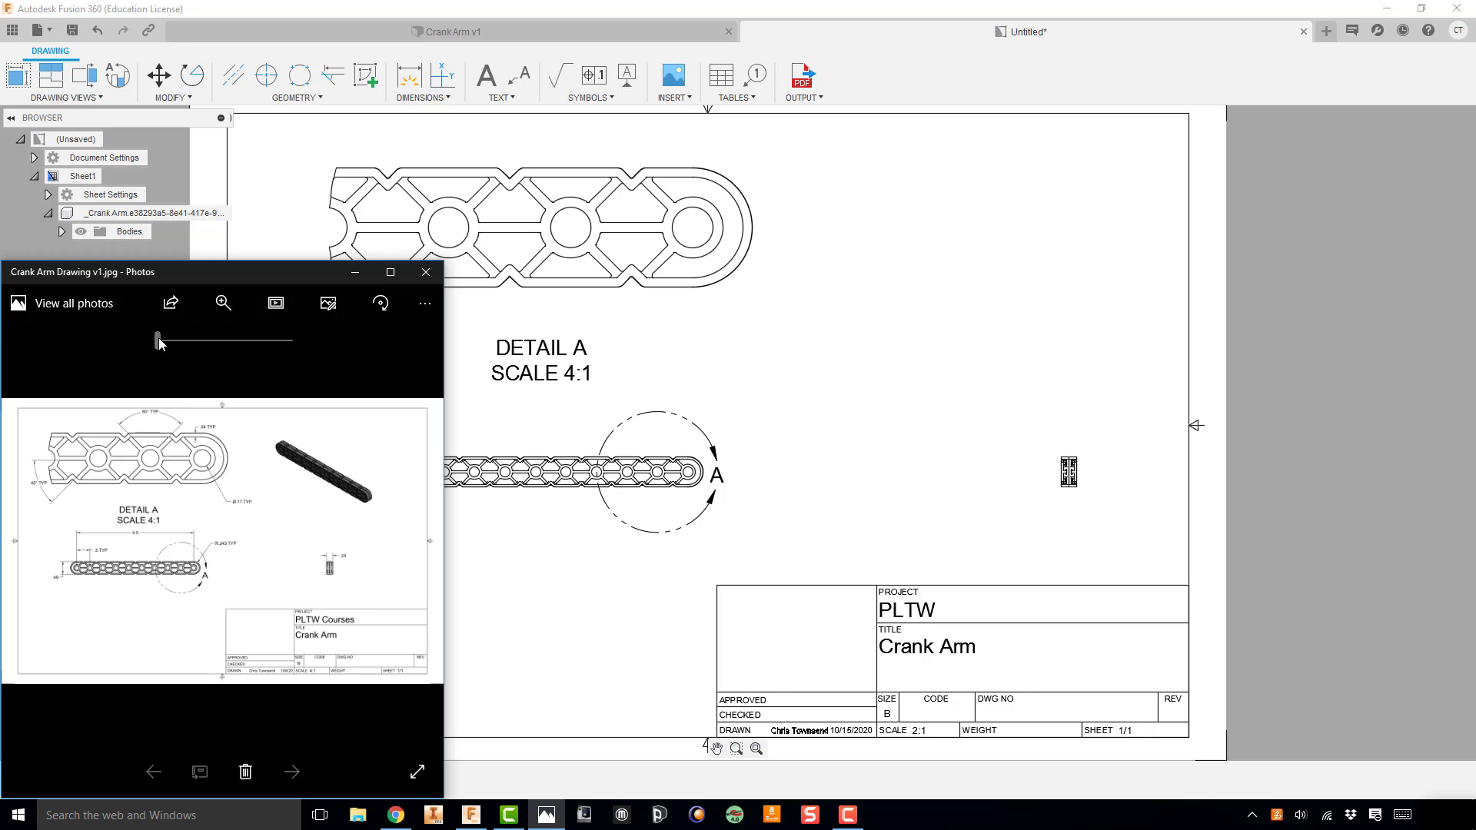
{"action": "left_click_drag", "start_coordinate": [158, 339], "coordinate": [163, 339]}
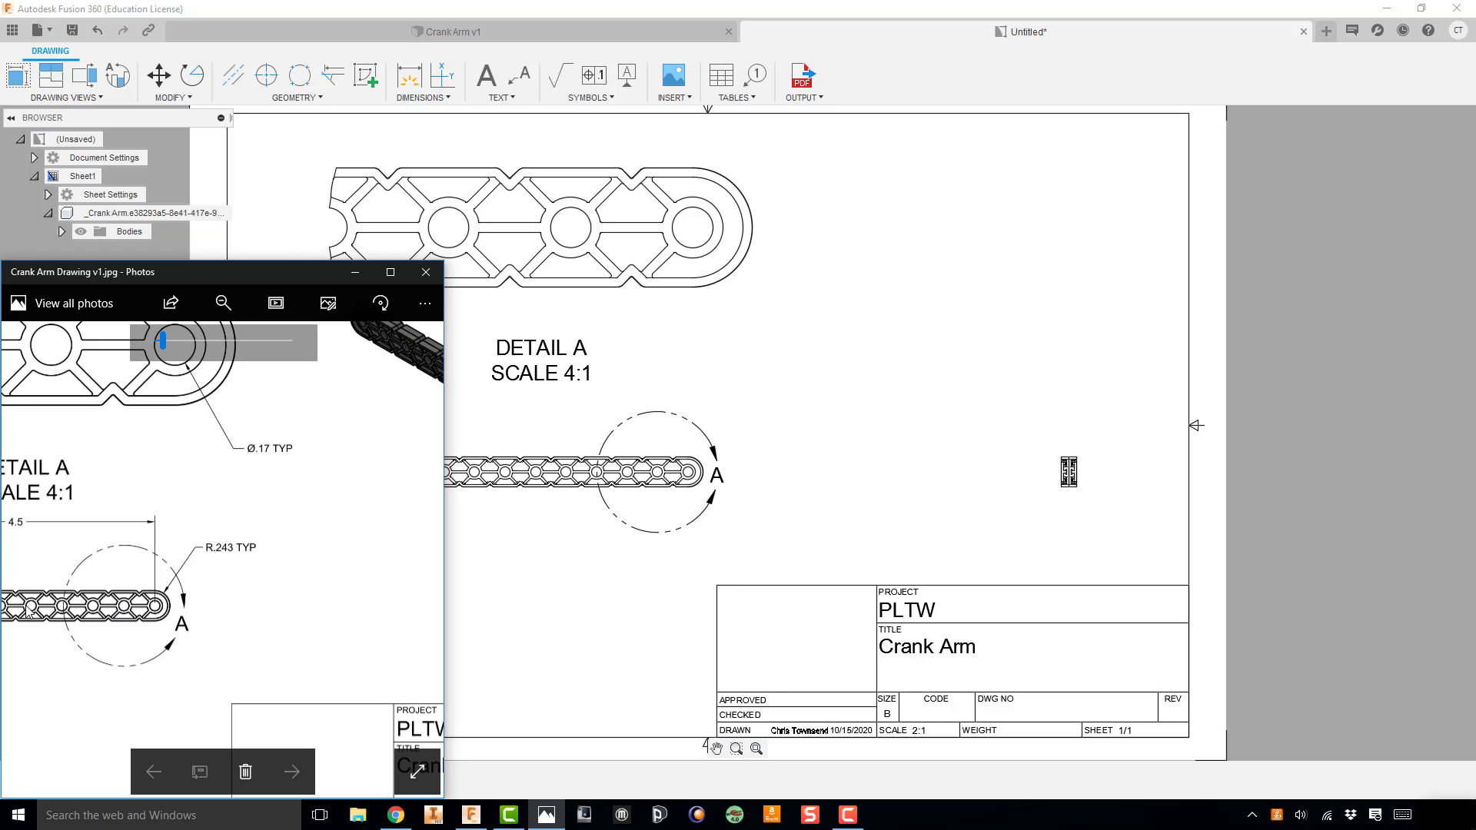
{"action": "left_click_drag", "start_coordinate": [162, 339], "coordinate": [159, 344]}
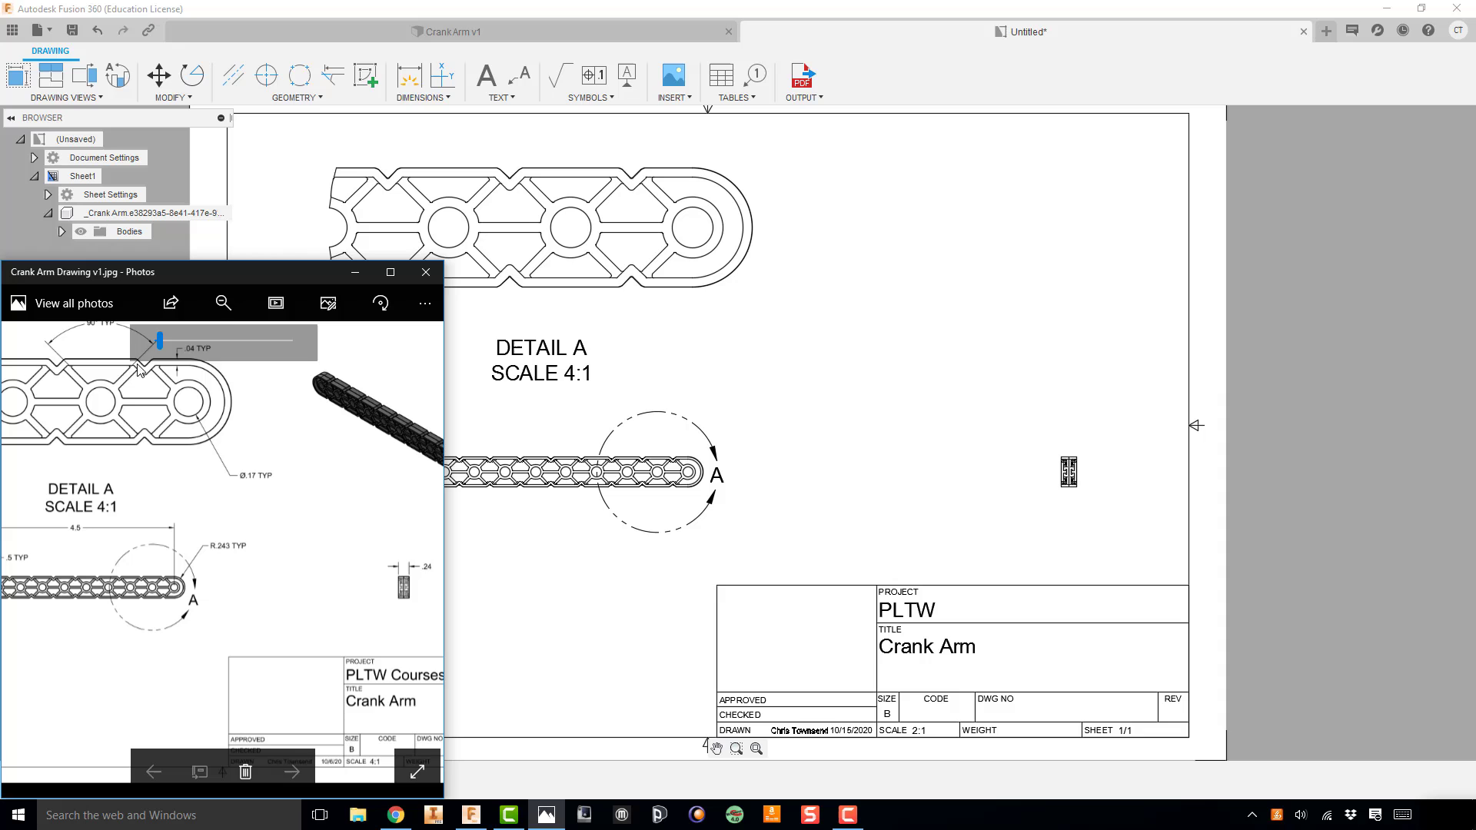
{"action": "left_click", "coordinate": [160, 341]}
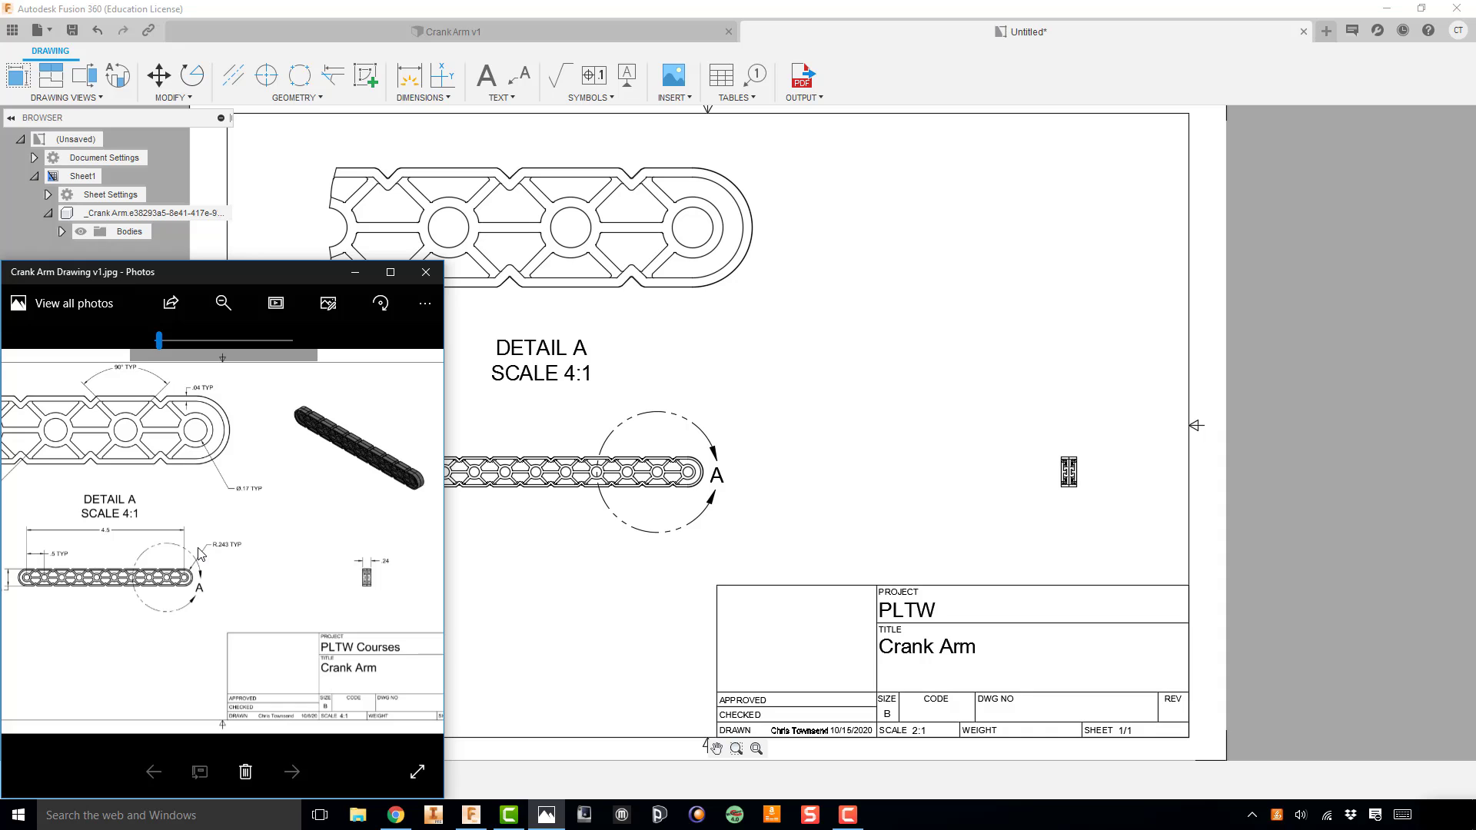
{"action": "left_click", "coordinate": [344, 273]}
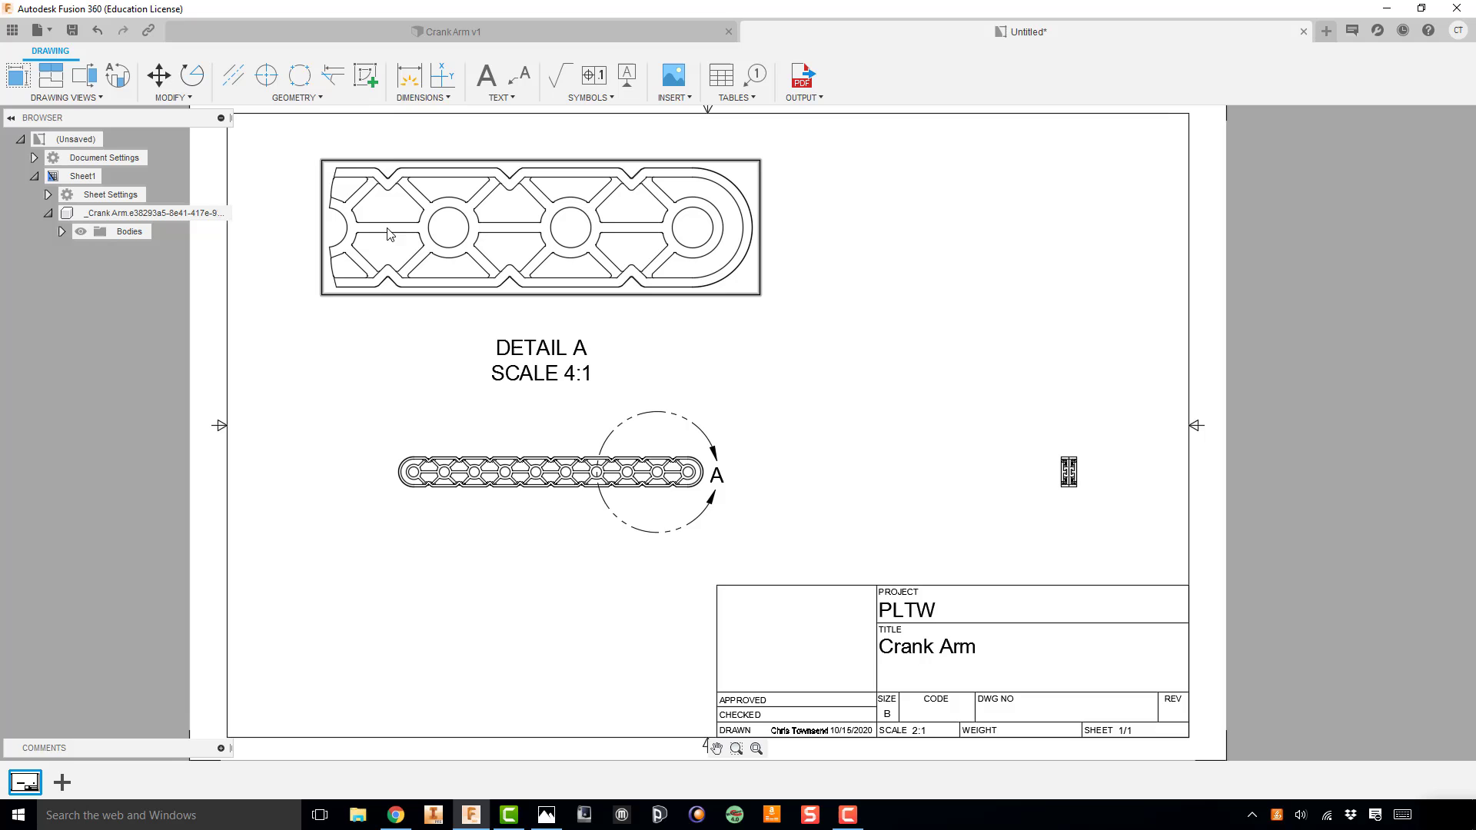
Step: Add a 90° angular dimension between the two notch edges, placed above the top view
{"action": "left_click", "coordinate": [431, 98]}
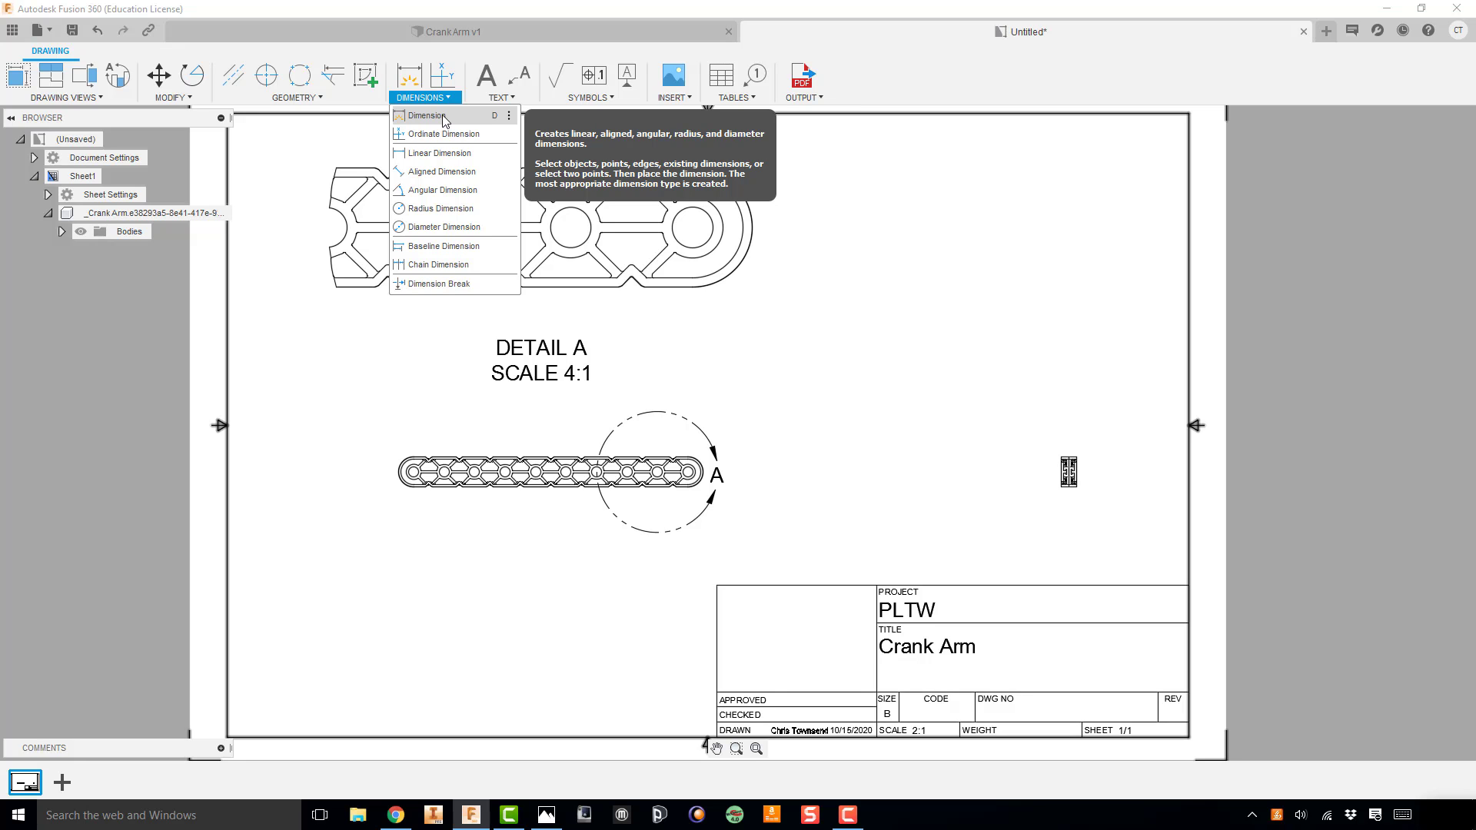
{"action": "left_click", "coordinate": [465, 195]}
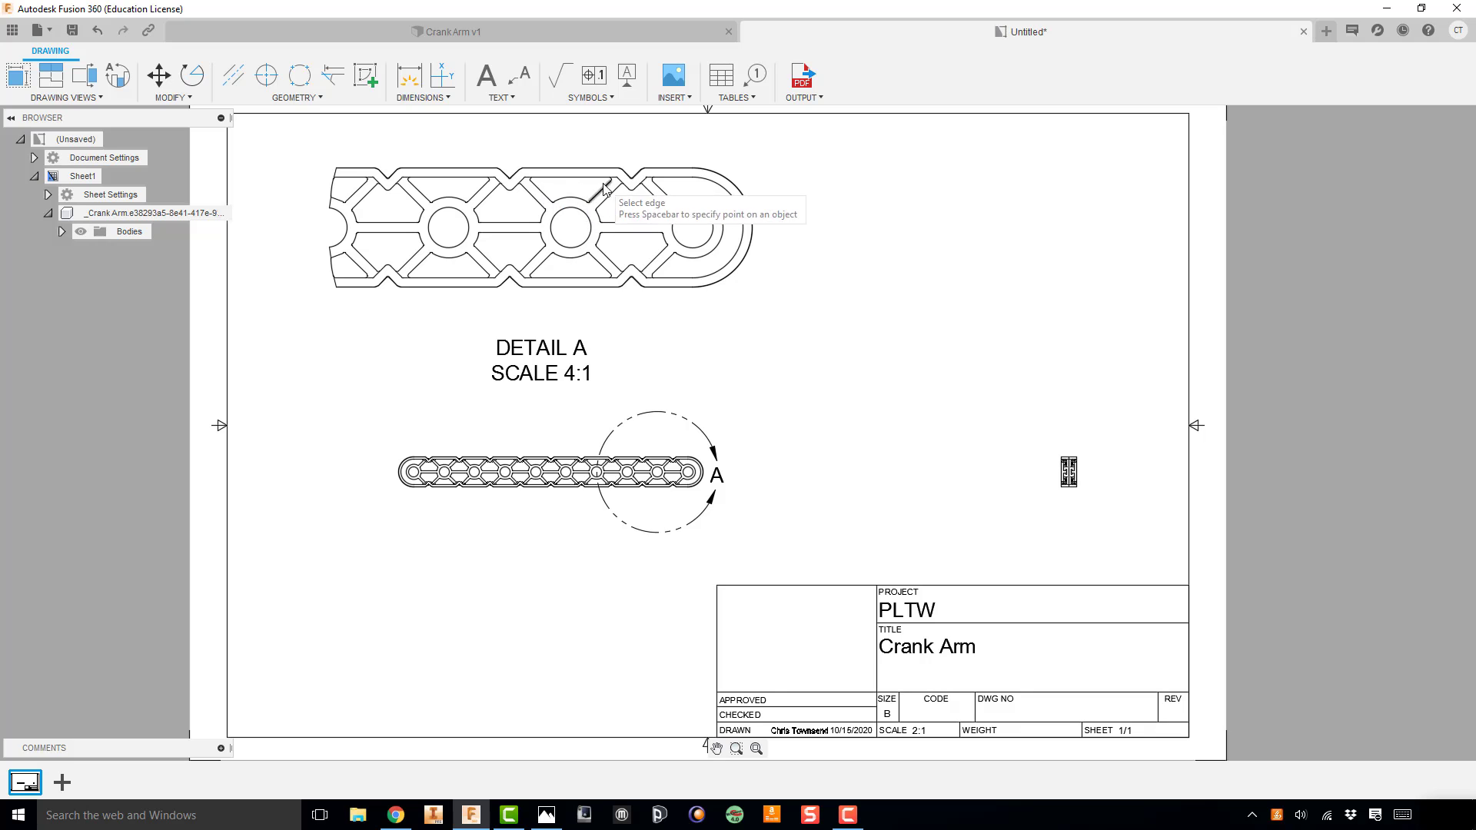
{"action": "left_click", "coordinate": [540, 190]}
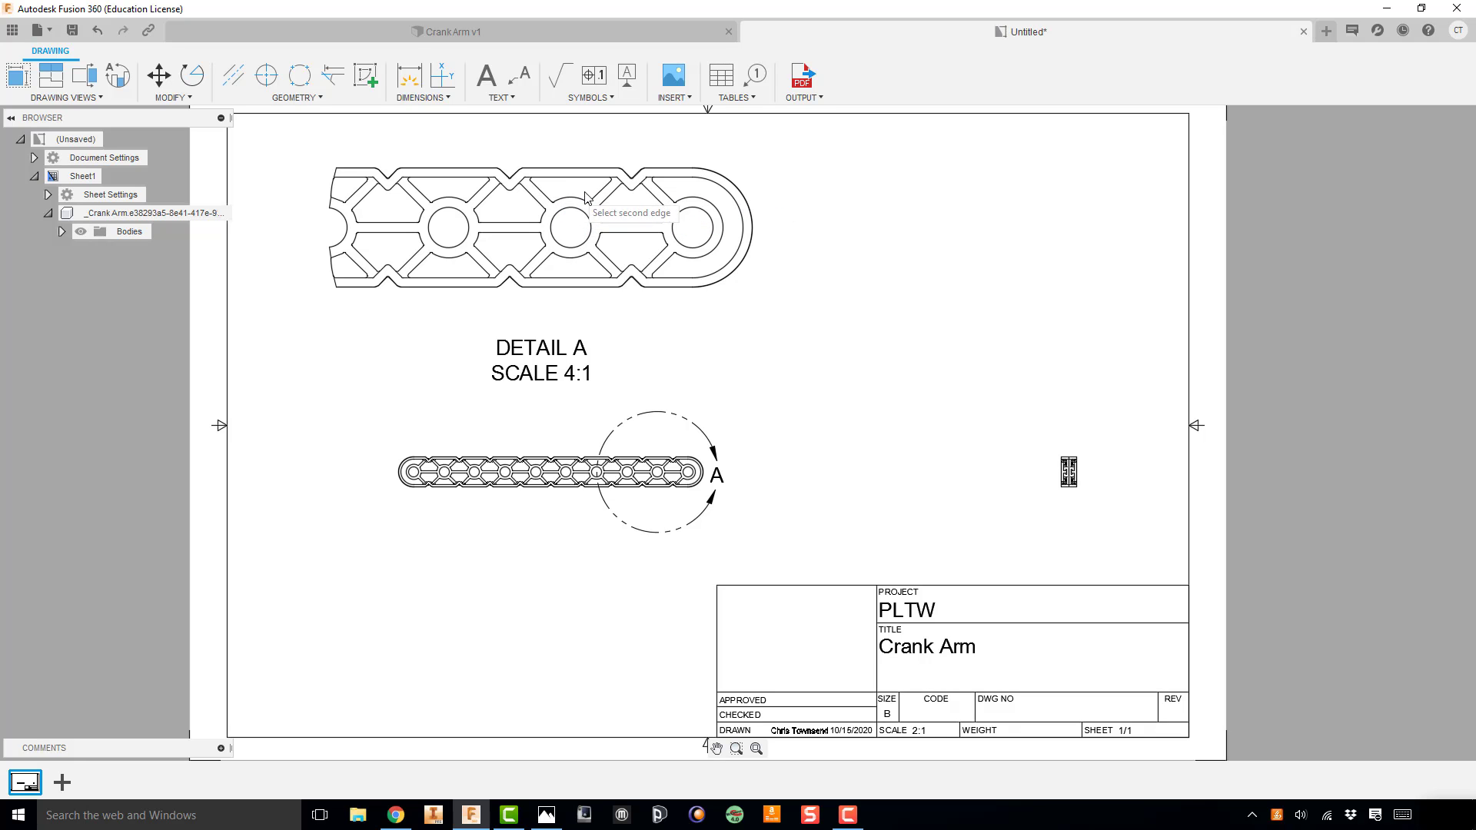
{"action": "left_click", "coordinate": [601, 187]}
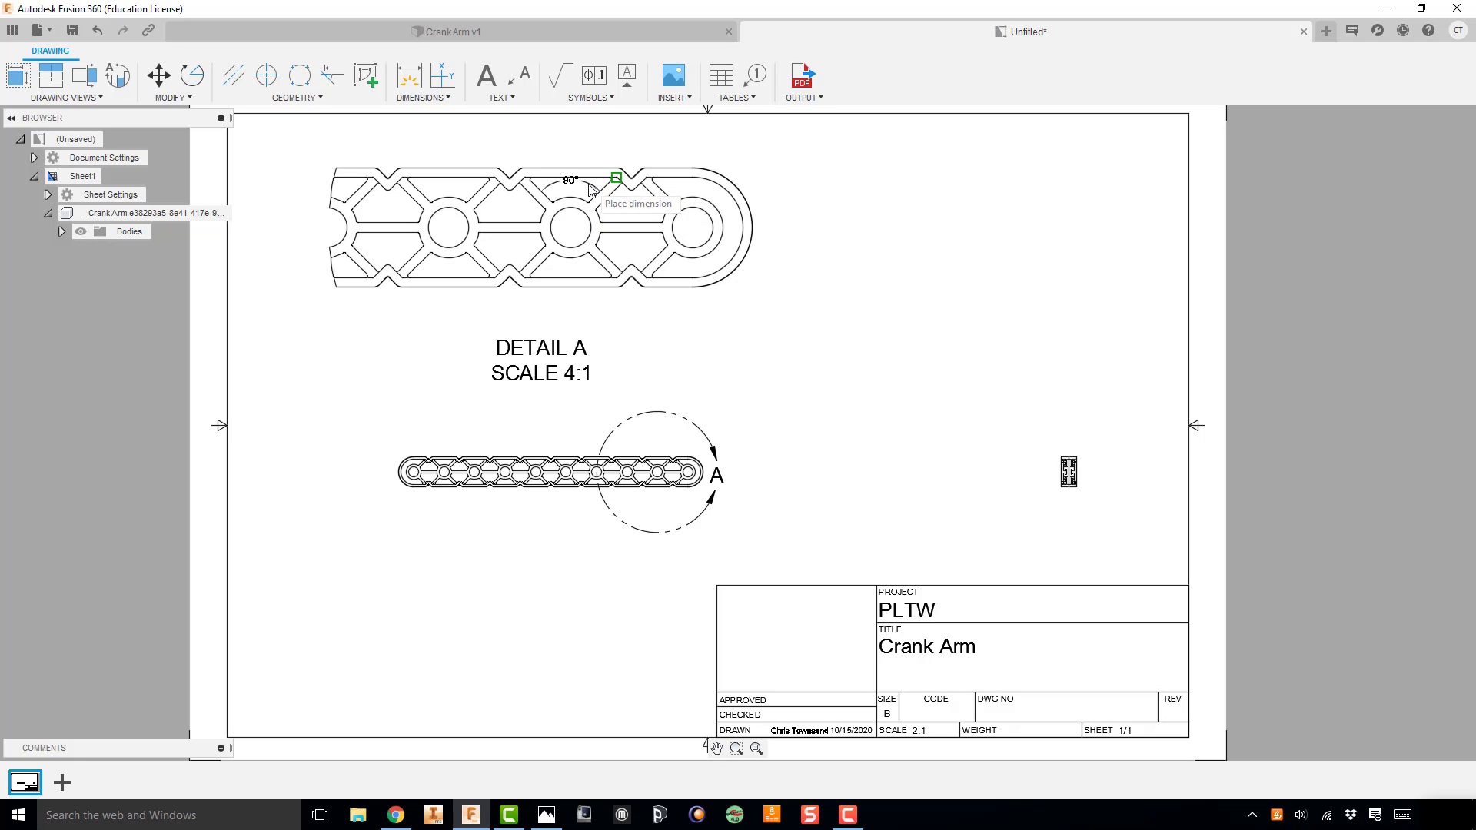
{"action": "left_click", "coordinate": [580, 135]}
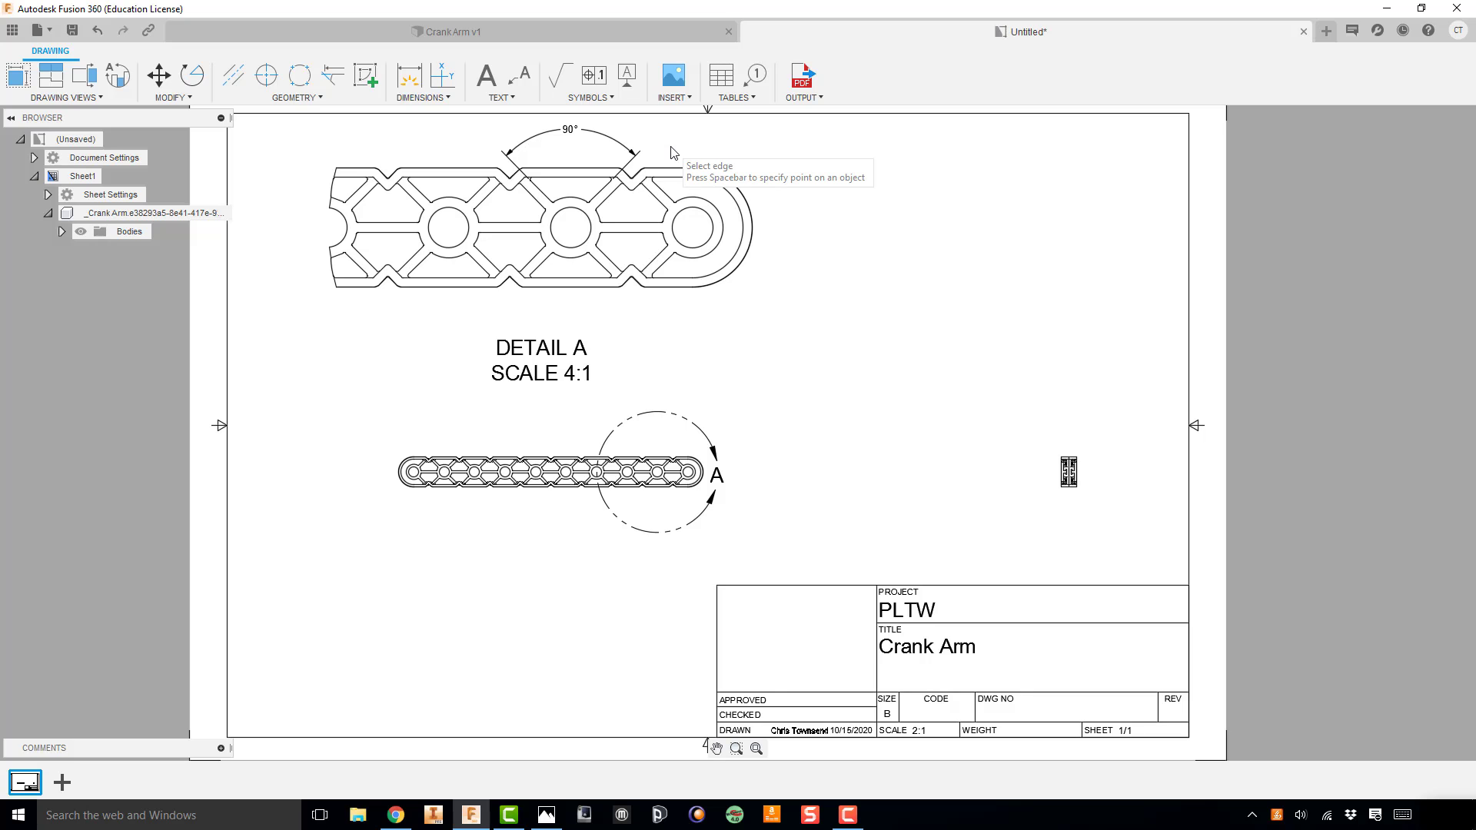
Step: Edit the angular dimension text to append TYP, reading 90°TYP
{"action": "double_click", "coordinate": [570, 132]}
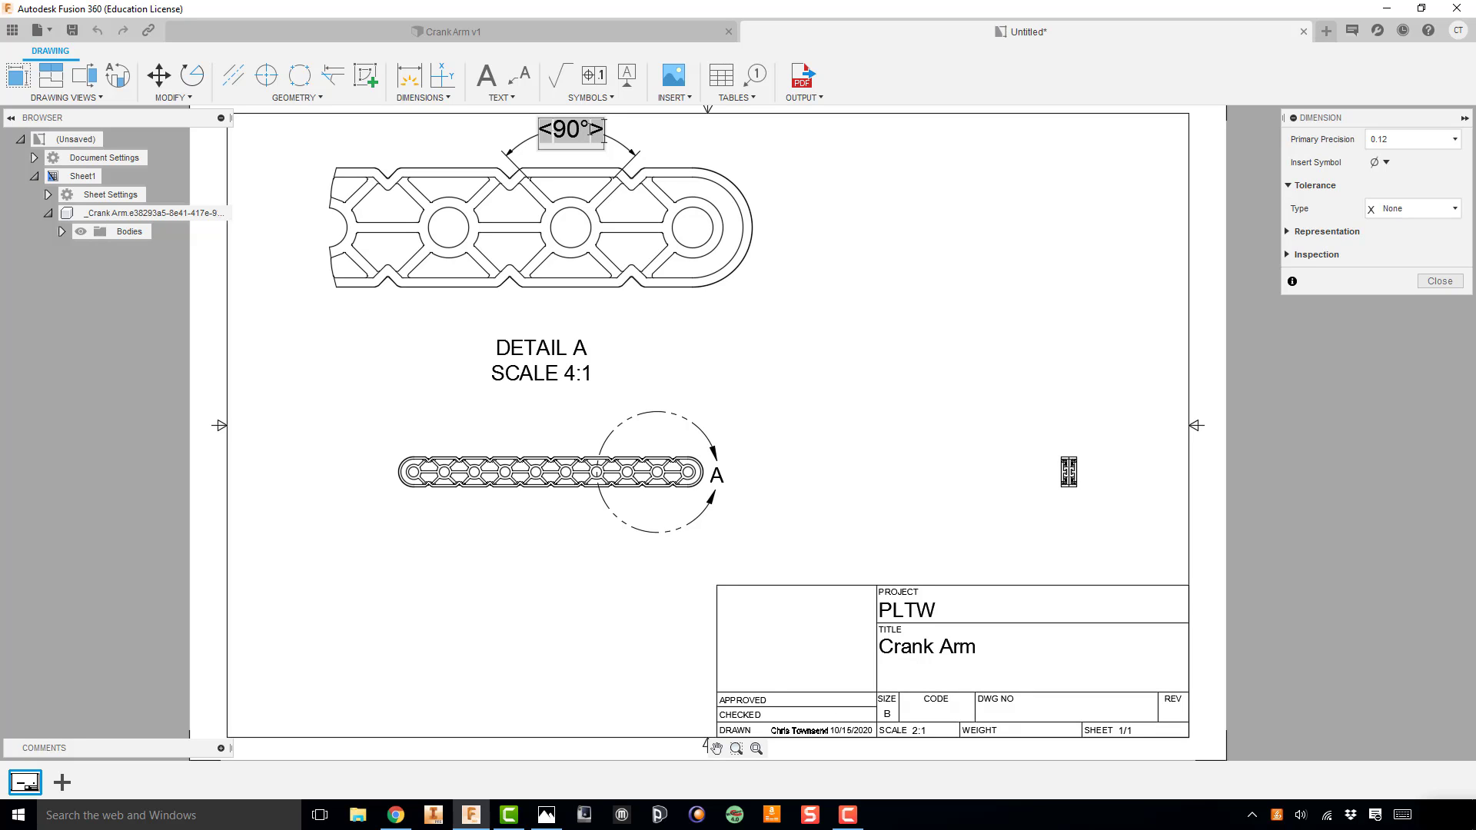
{"action": "double_click", "coordinate": [591, 132]}
{"action": "type", "text": "TYP"}
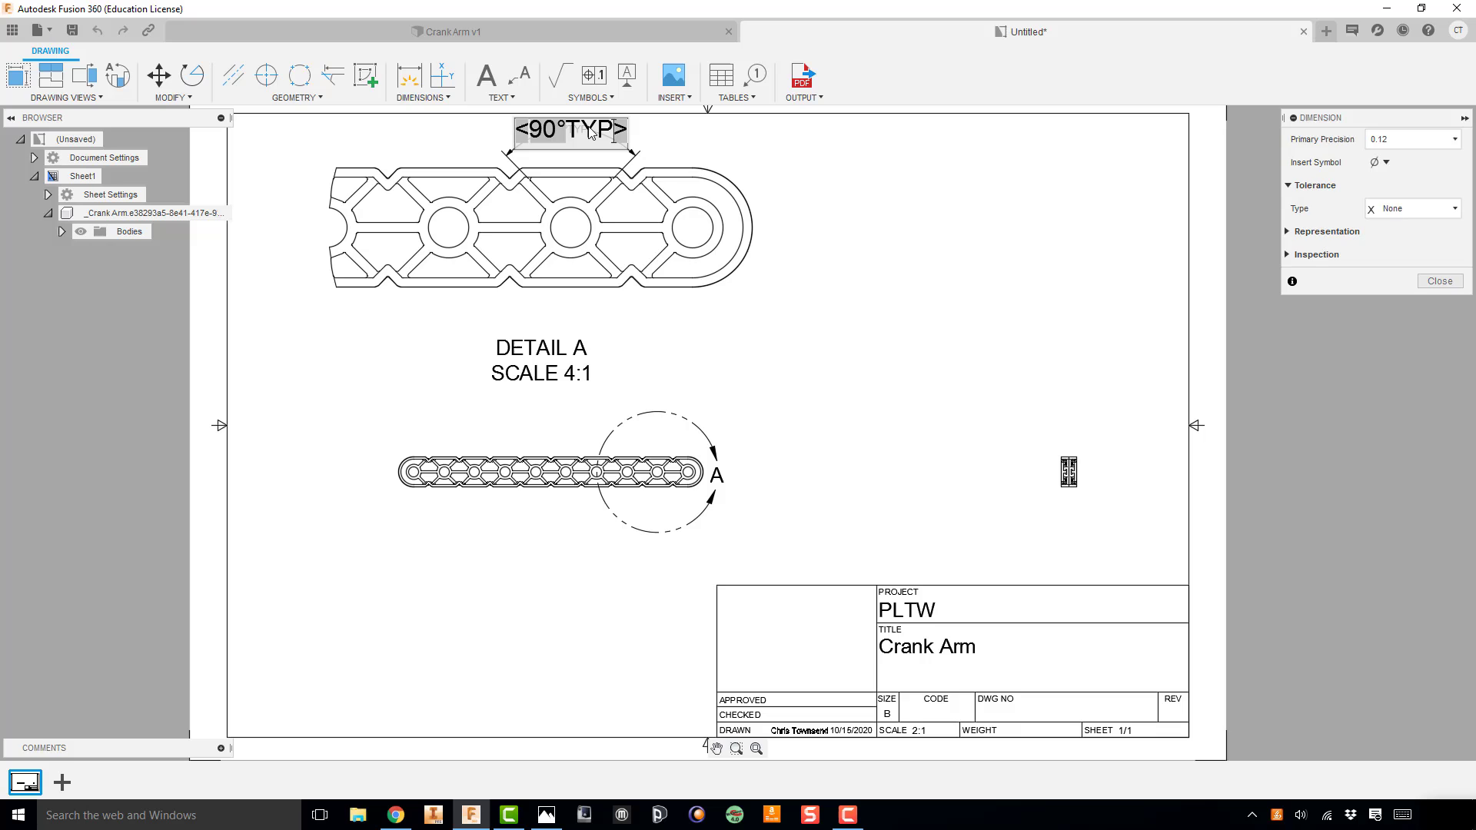
{"action": "key", "text": "Return"}
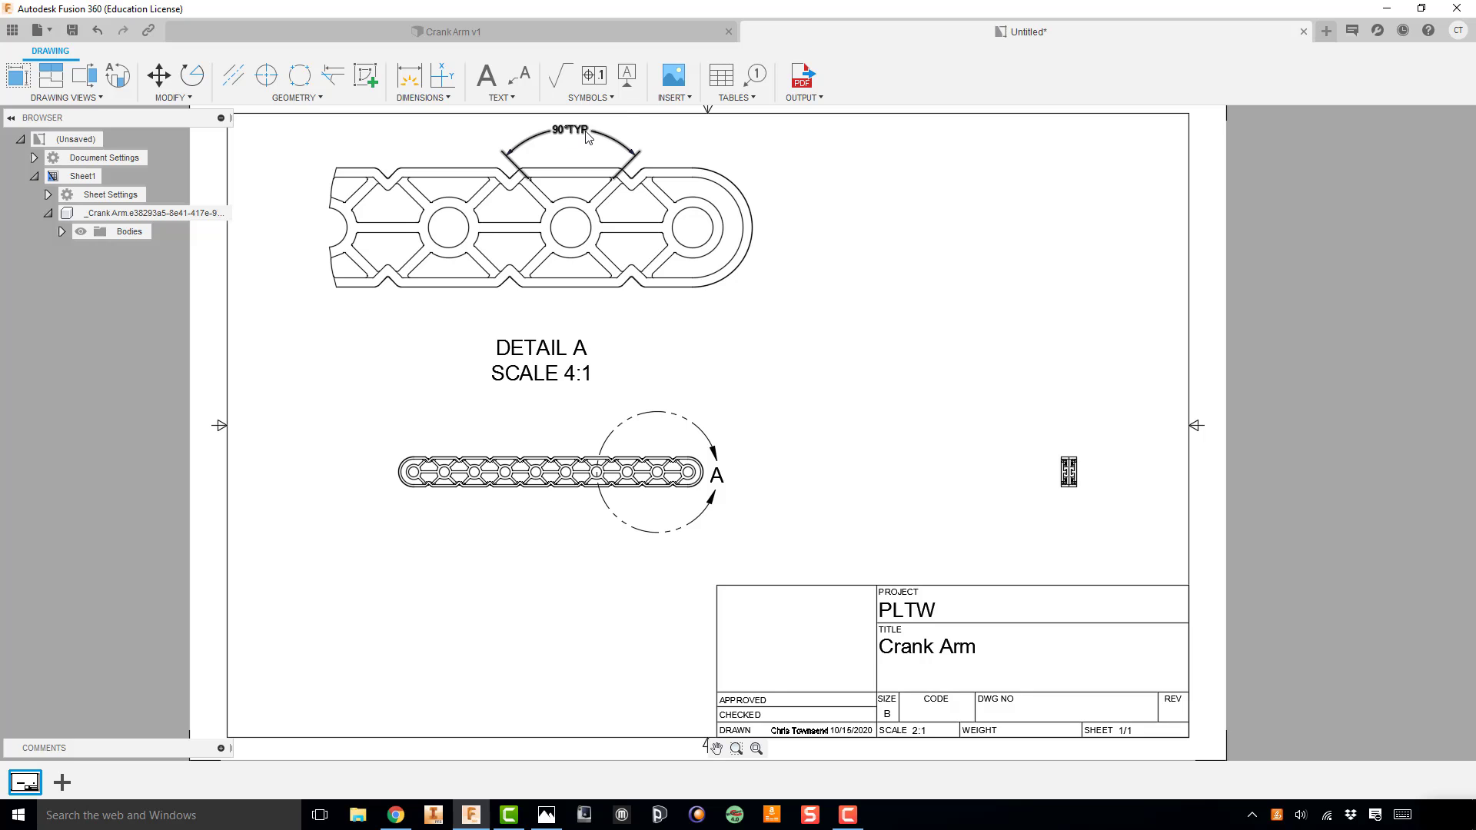
Step: Rewrite the dimension label with an inserted degree symbol after 90, followed by TYP
{"action": "double_click", "coordinate": [587, 136]}
{"action": "double_click", "coordinate": [597, 132]}
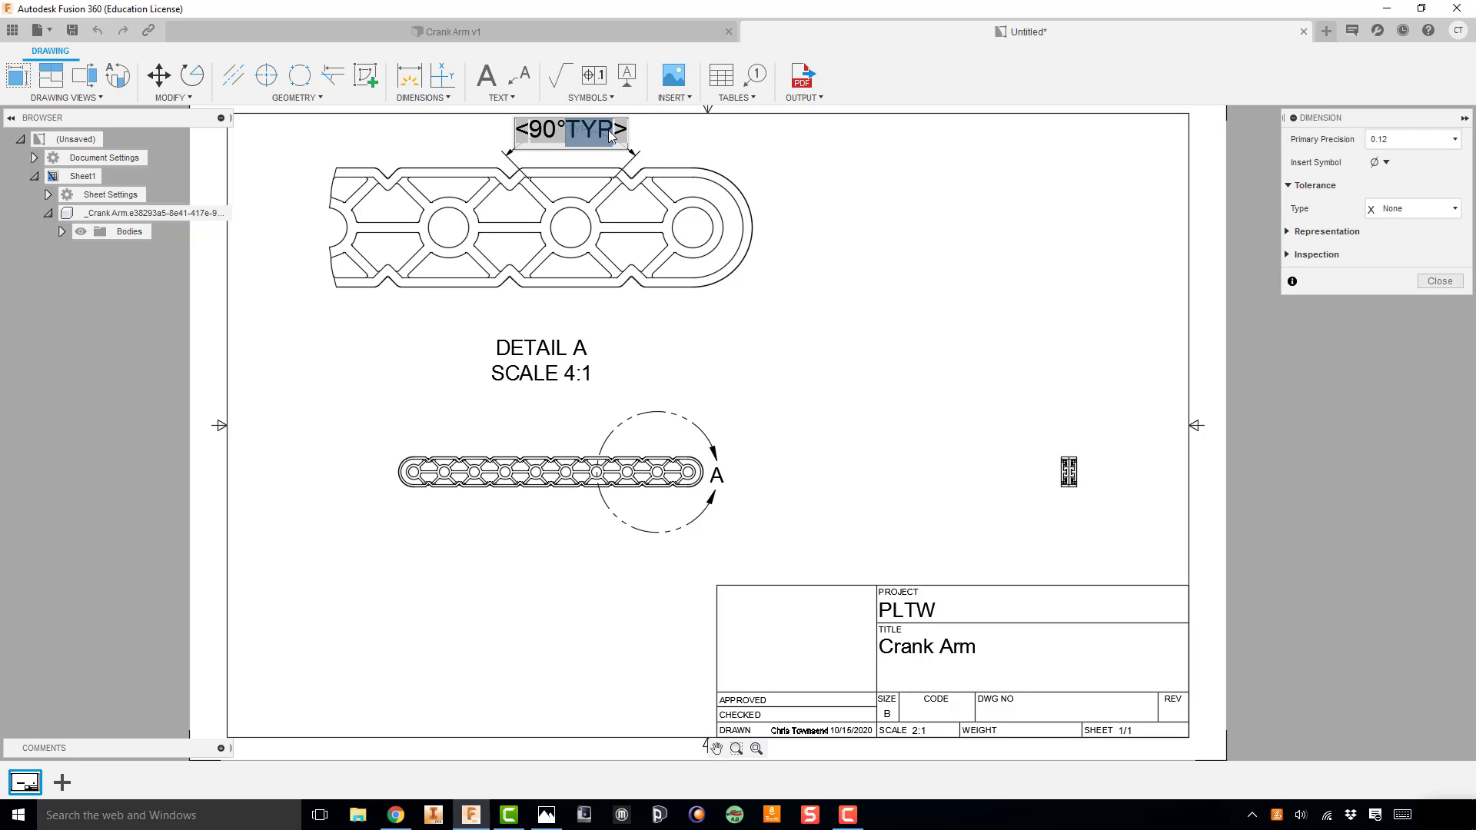
{"action": "triple_click", "coordinate": [584, 137]}
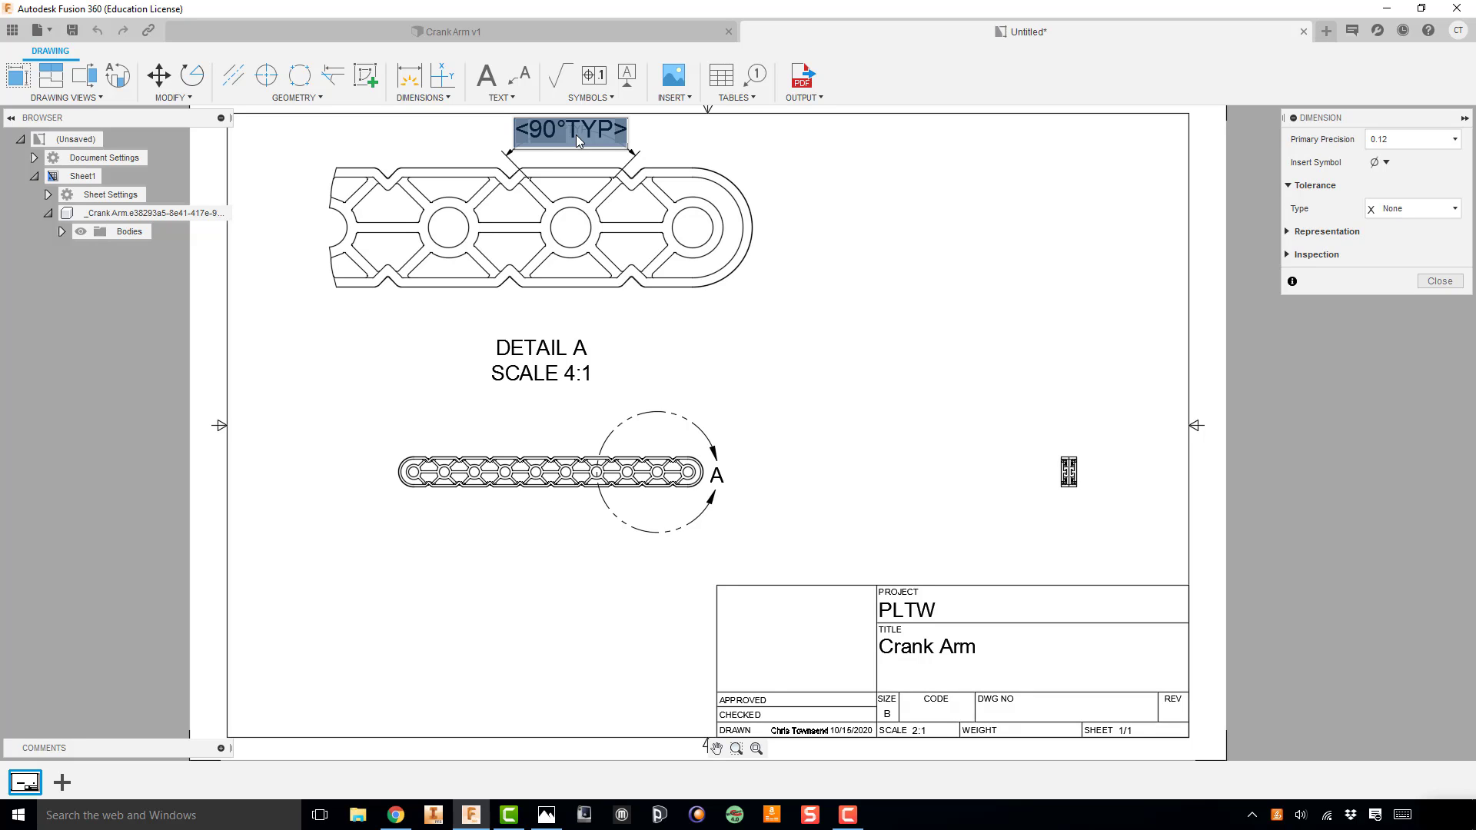
{"action": "left_click", "coordinate": [575, 135]}
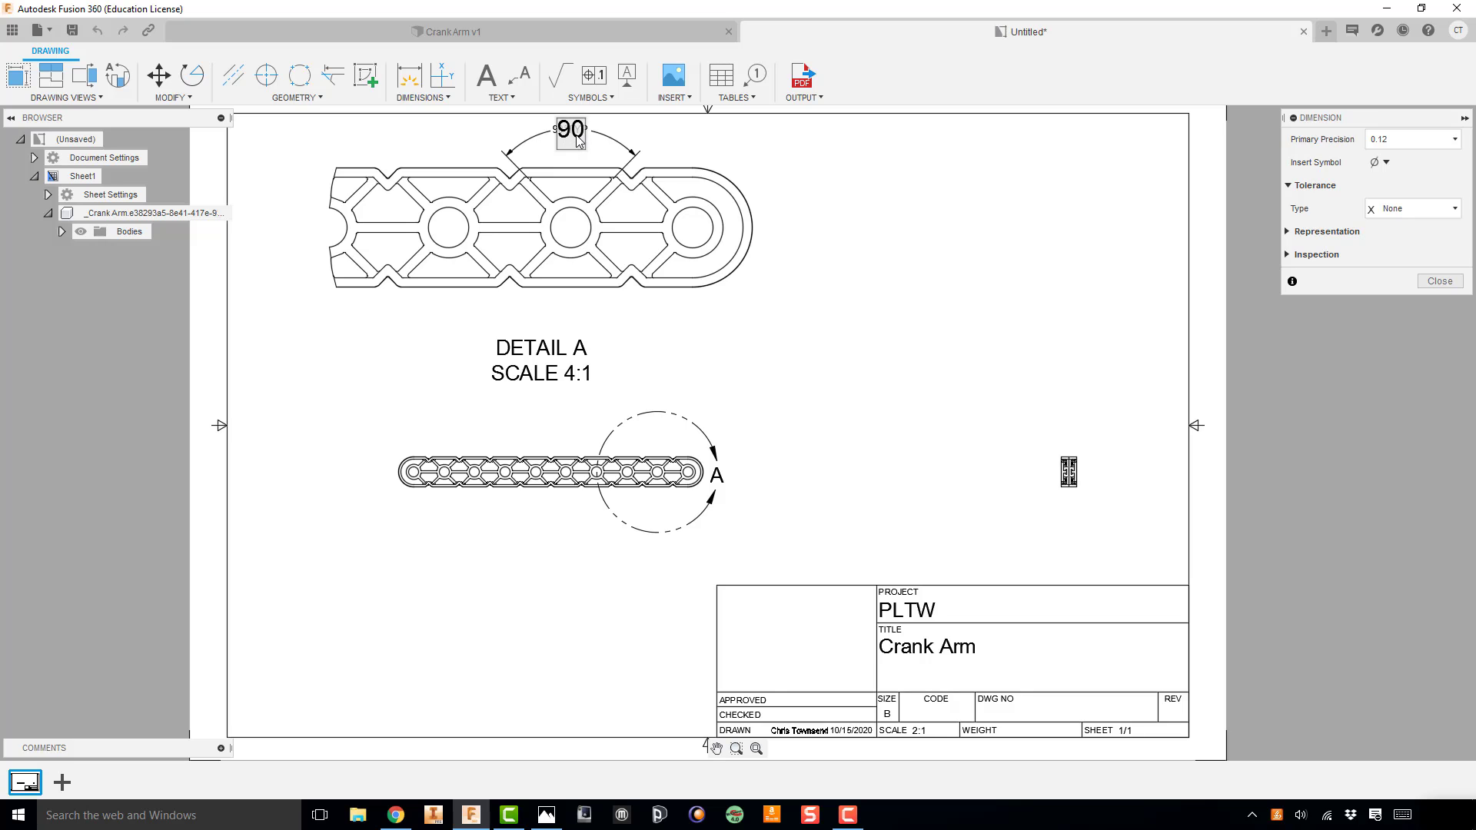
{"action": "left_click", "coordinate": [1385, 163]}
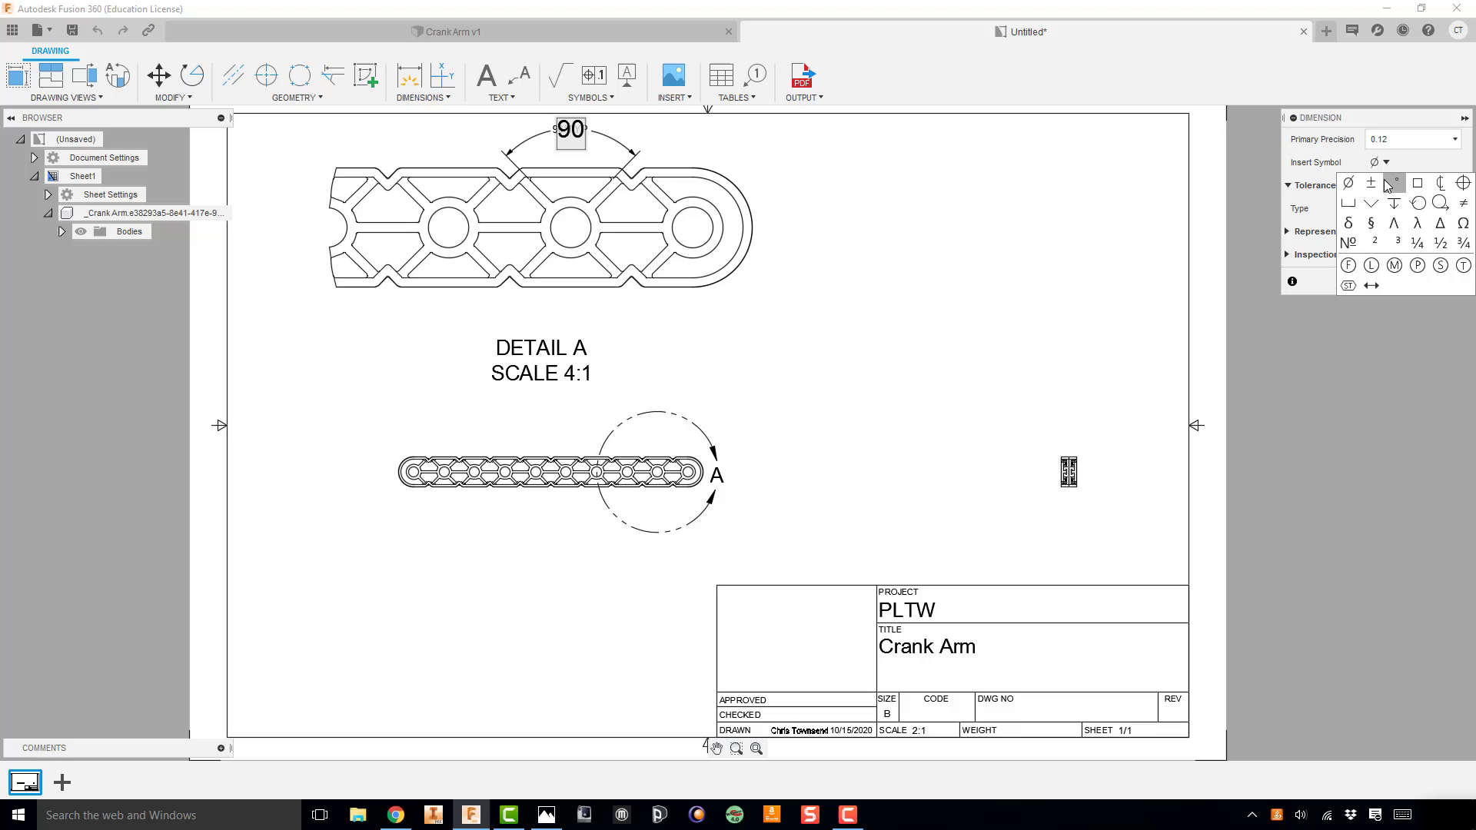
{"action": "left_click", "coordinate": [1393, 180]}
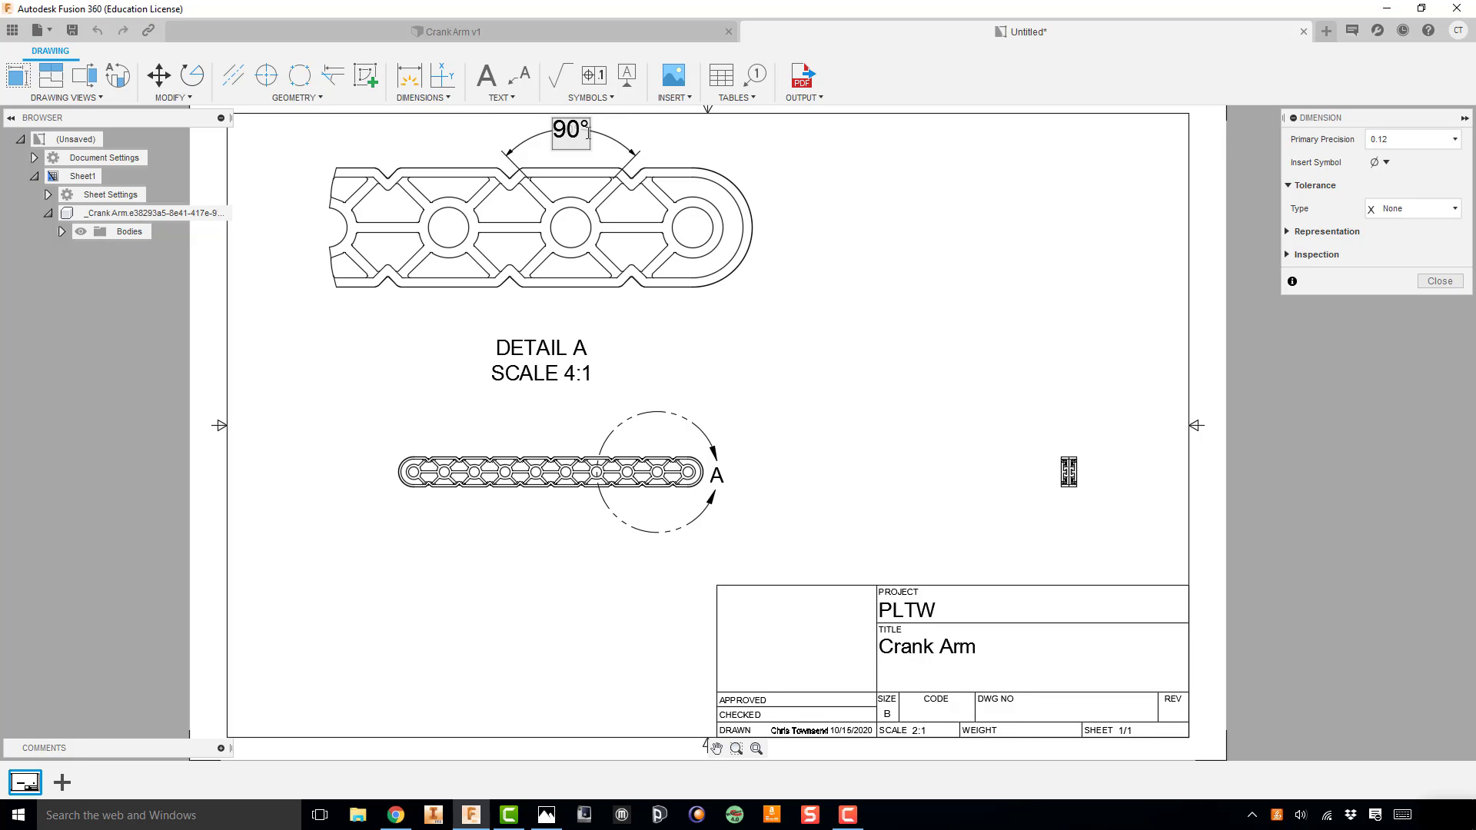
{"action": "type", "text": "TYP"}
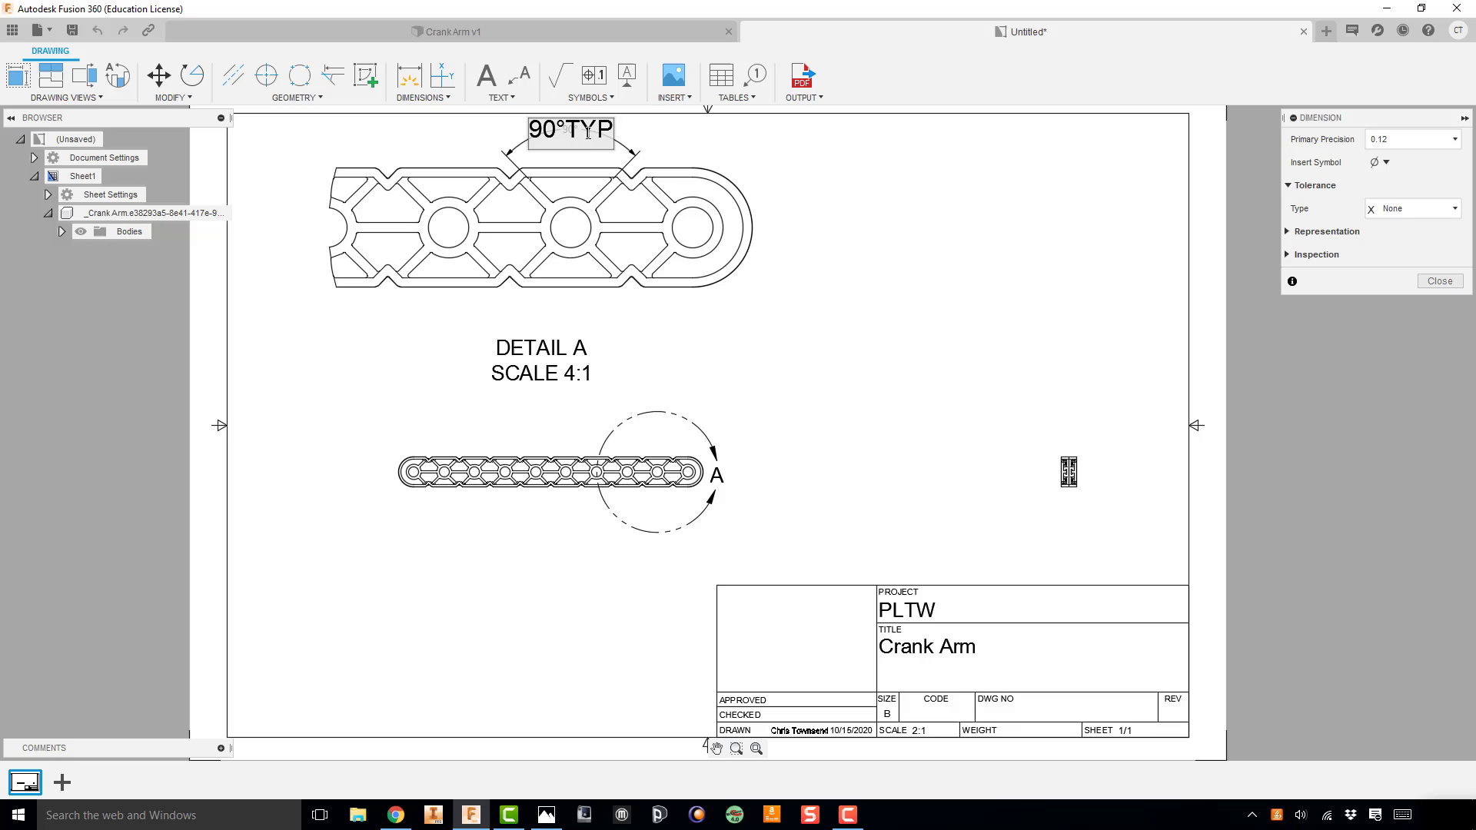
{"action": "key", "text": "Return"}
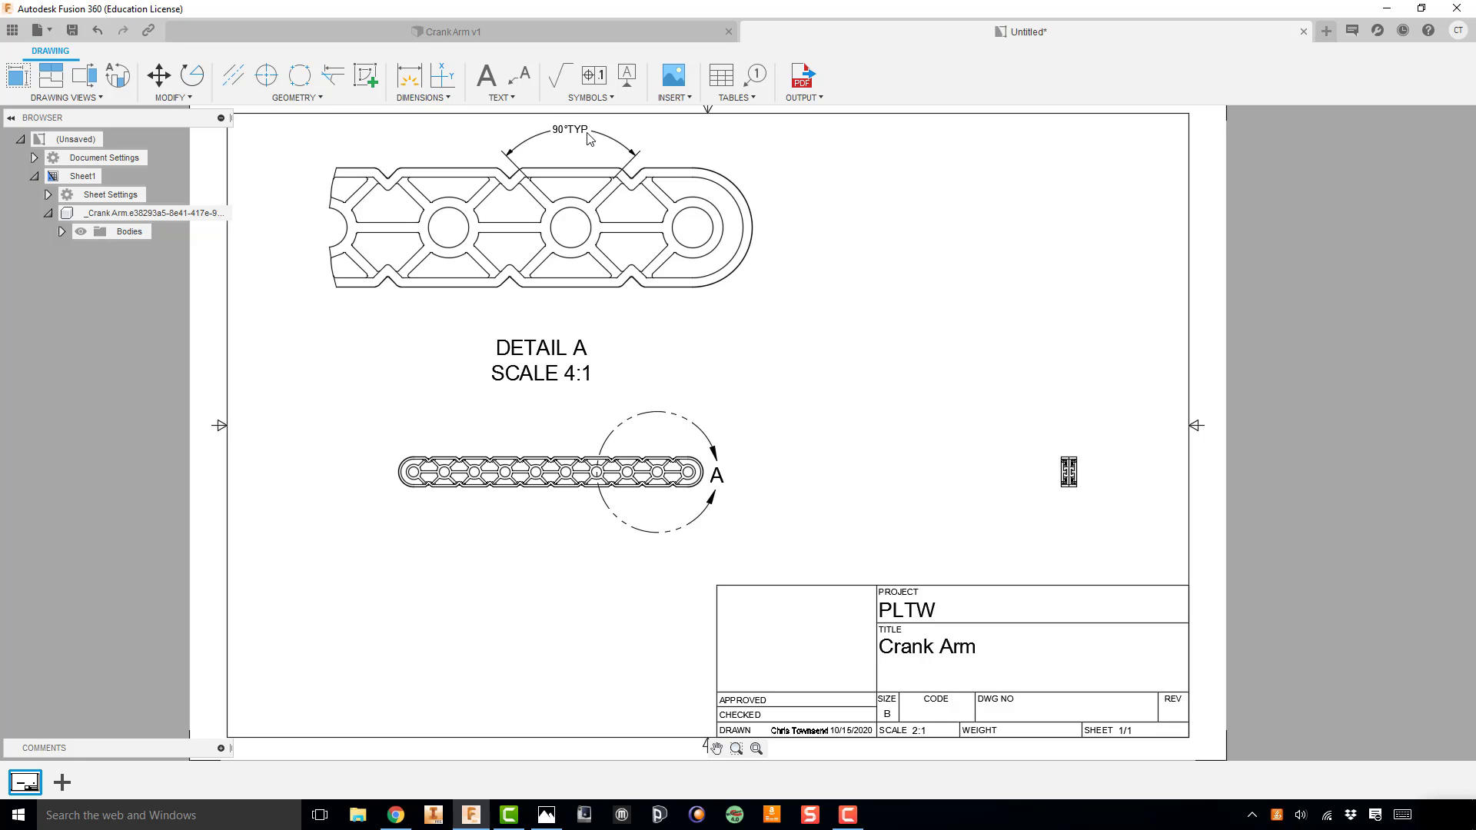
Step: Insert a space between 90° and TYP so the label reads 90° TYP
{"action": "double_click", "coordinate": [573, 131]}
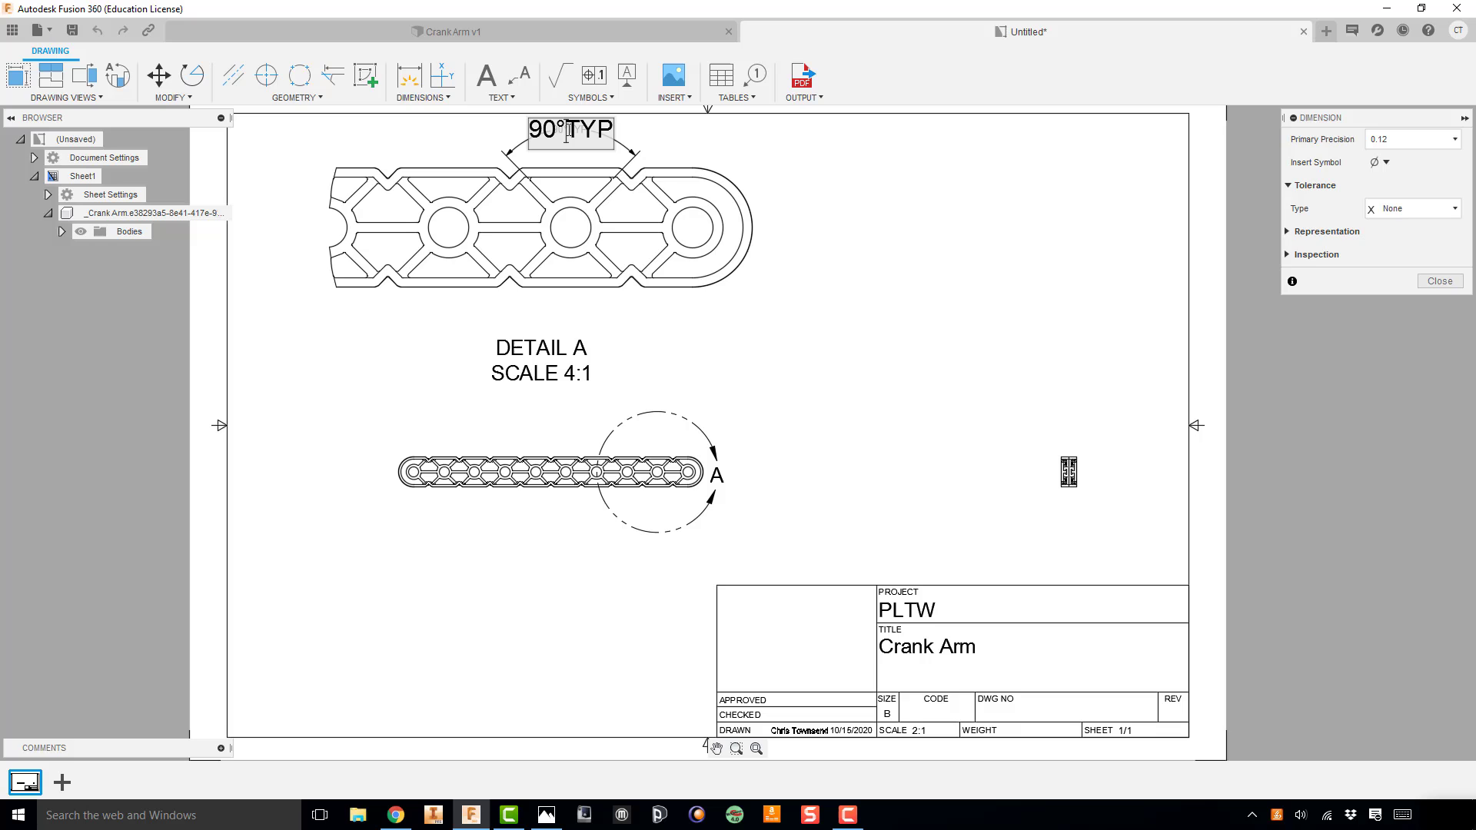
{"action": "left_click", "coordinate": [570, 131]}
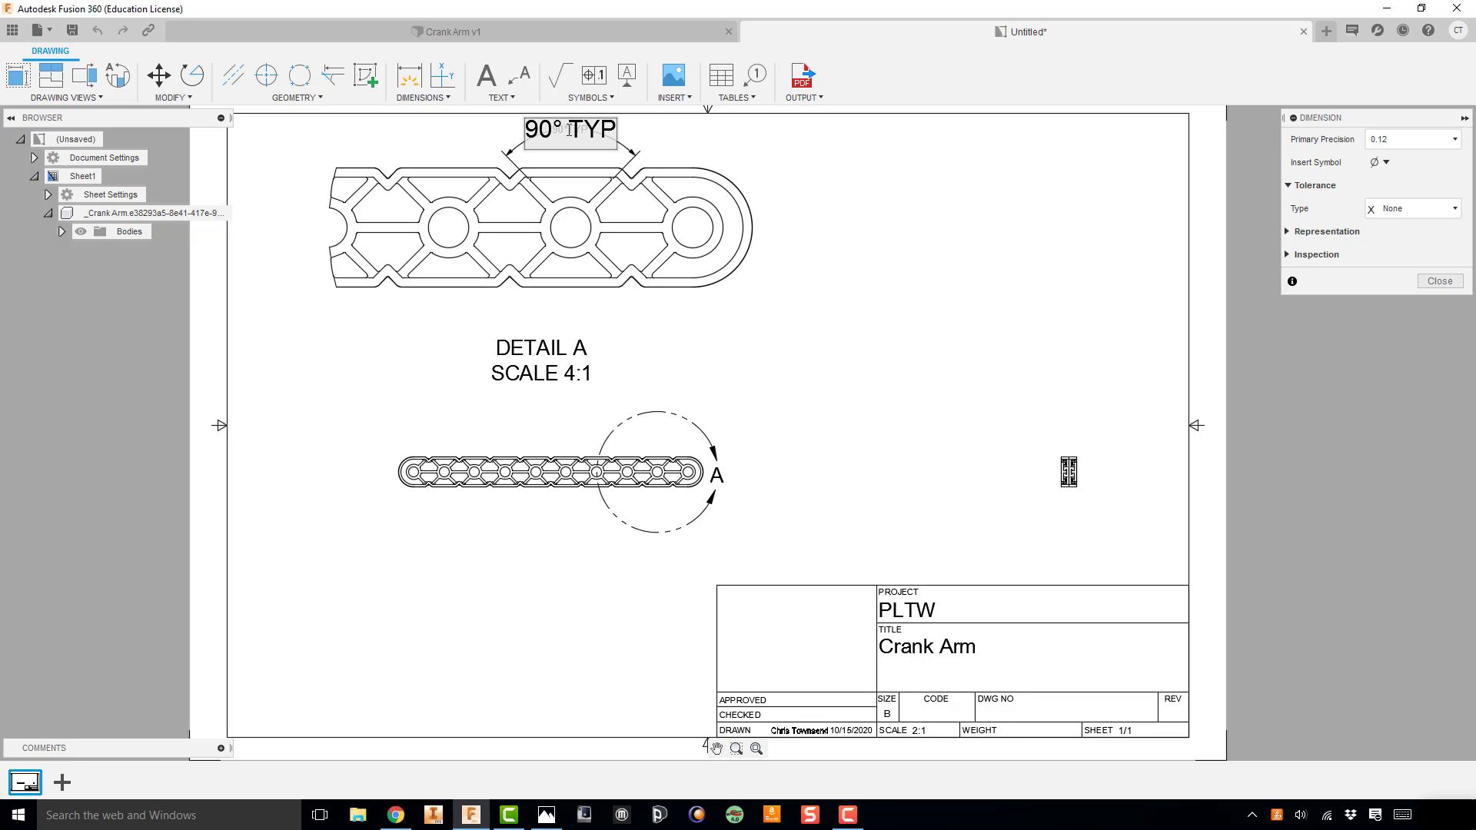
{"action": "key", "text": "Return"}
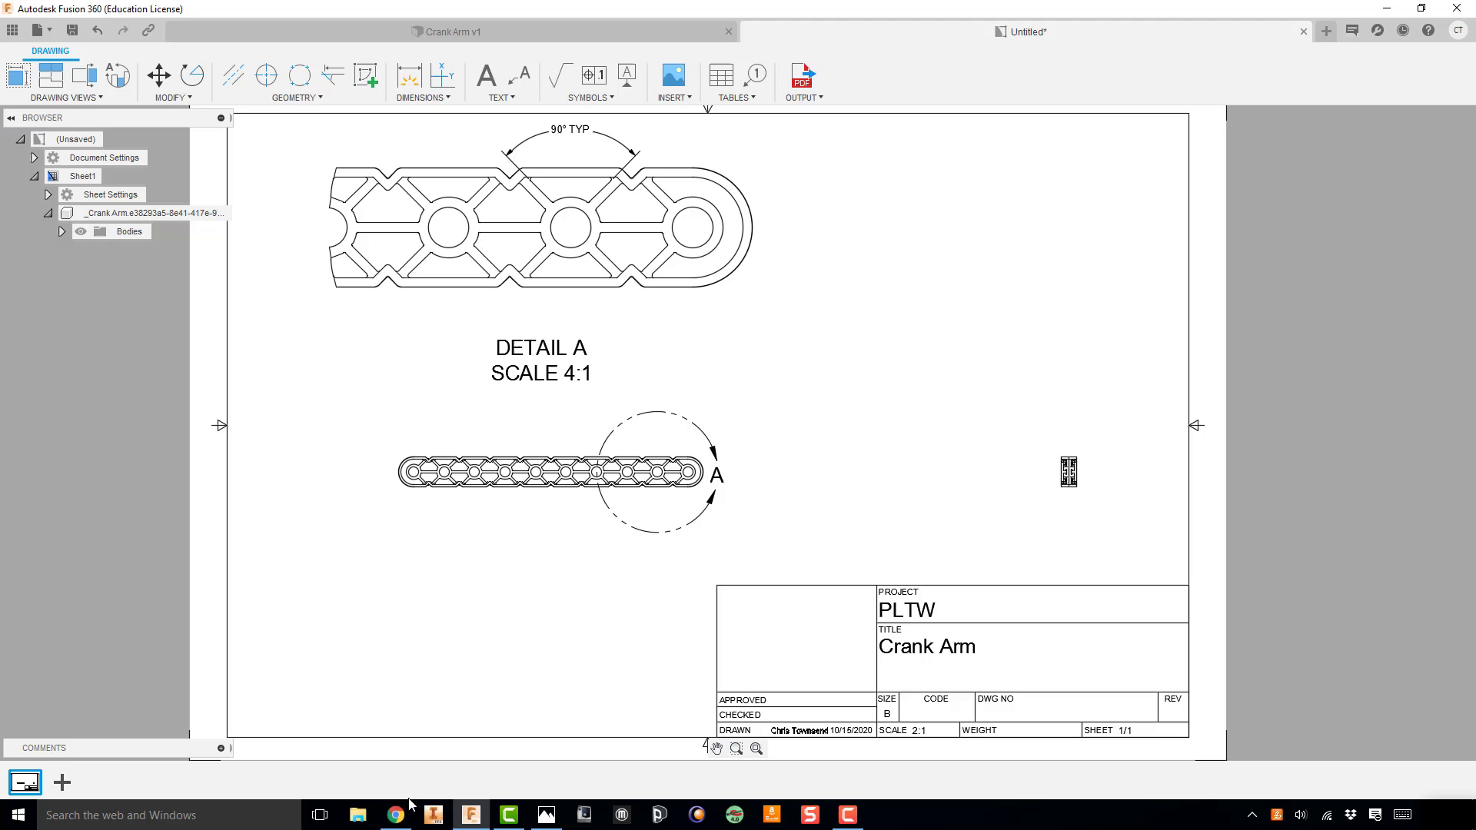
Step: Compare against the Photos reference, then save the drawing as Crank Arm Drawing
{"action": "left_click", "coordinate": [555, 821]}
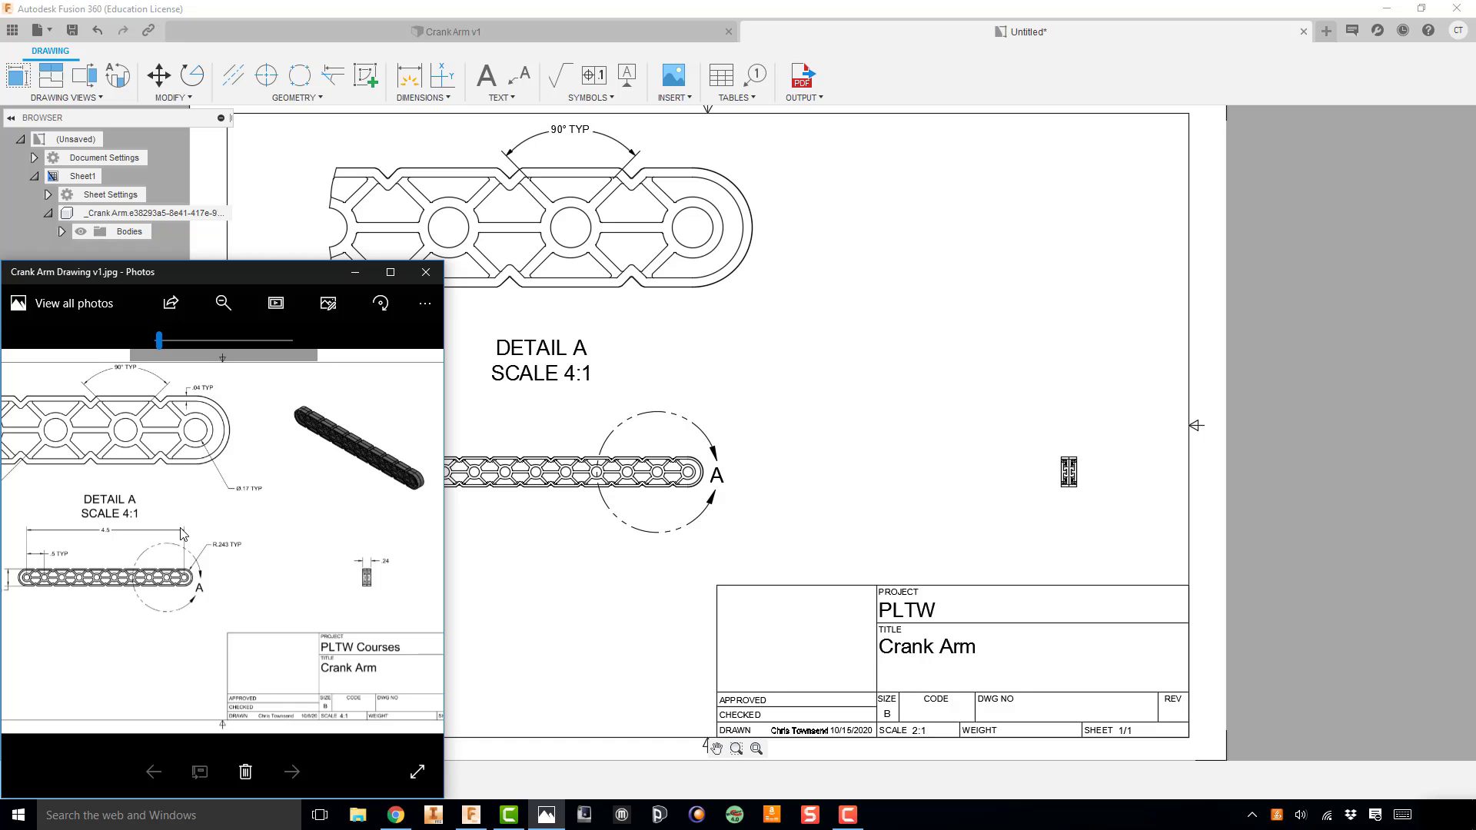
{"action": "left_click", "coordinate": [302, 193]}
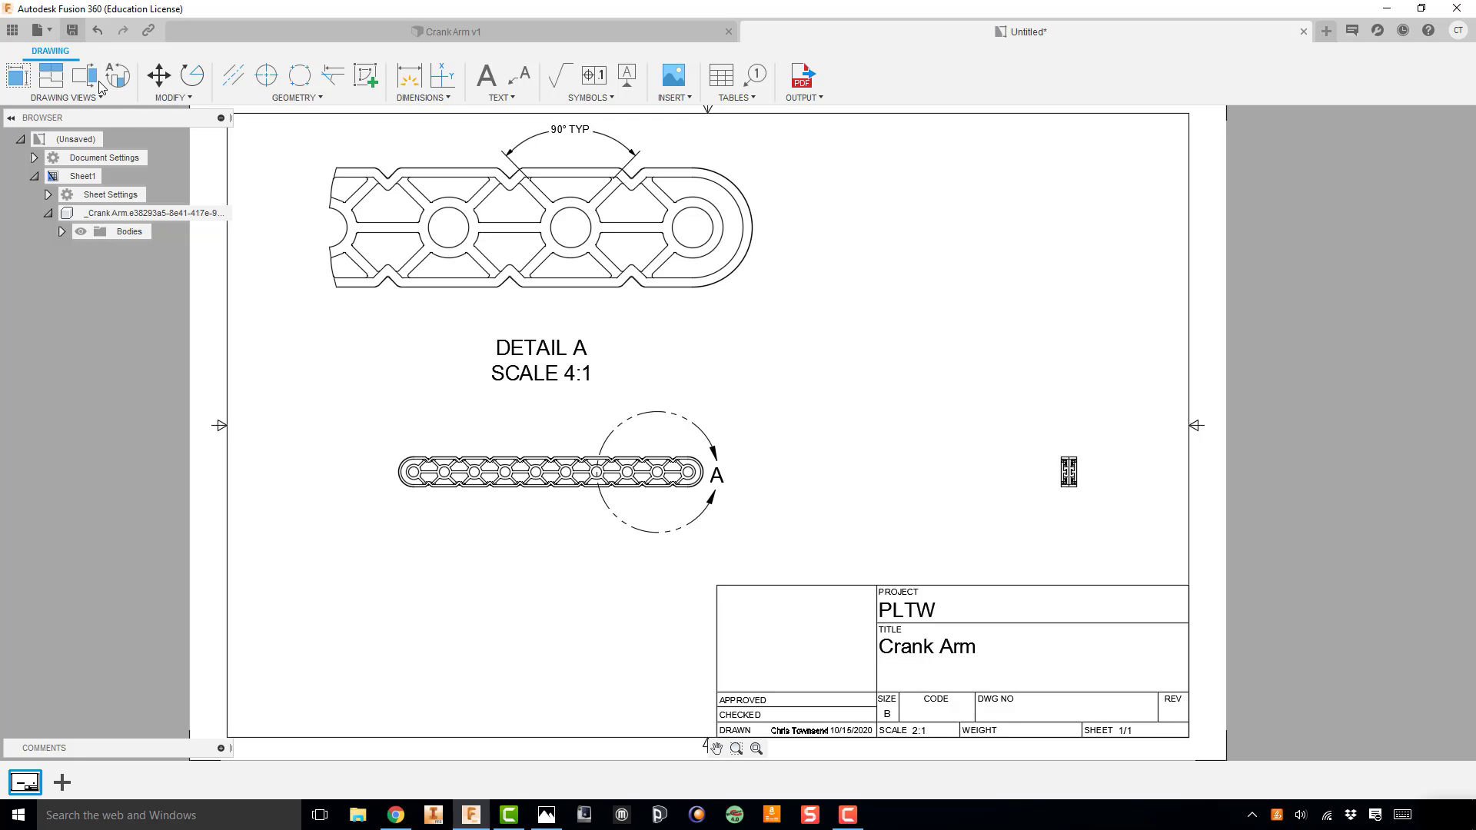
{"action": "key", "text": "ctrl+s"}
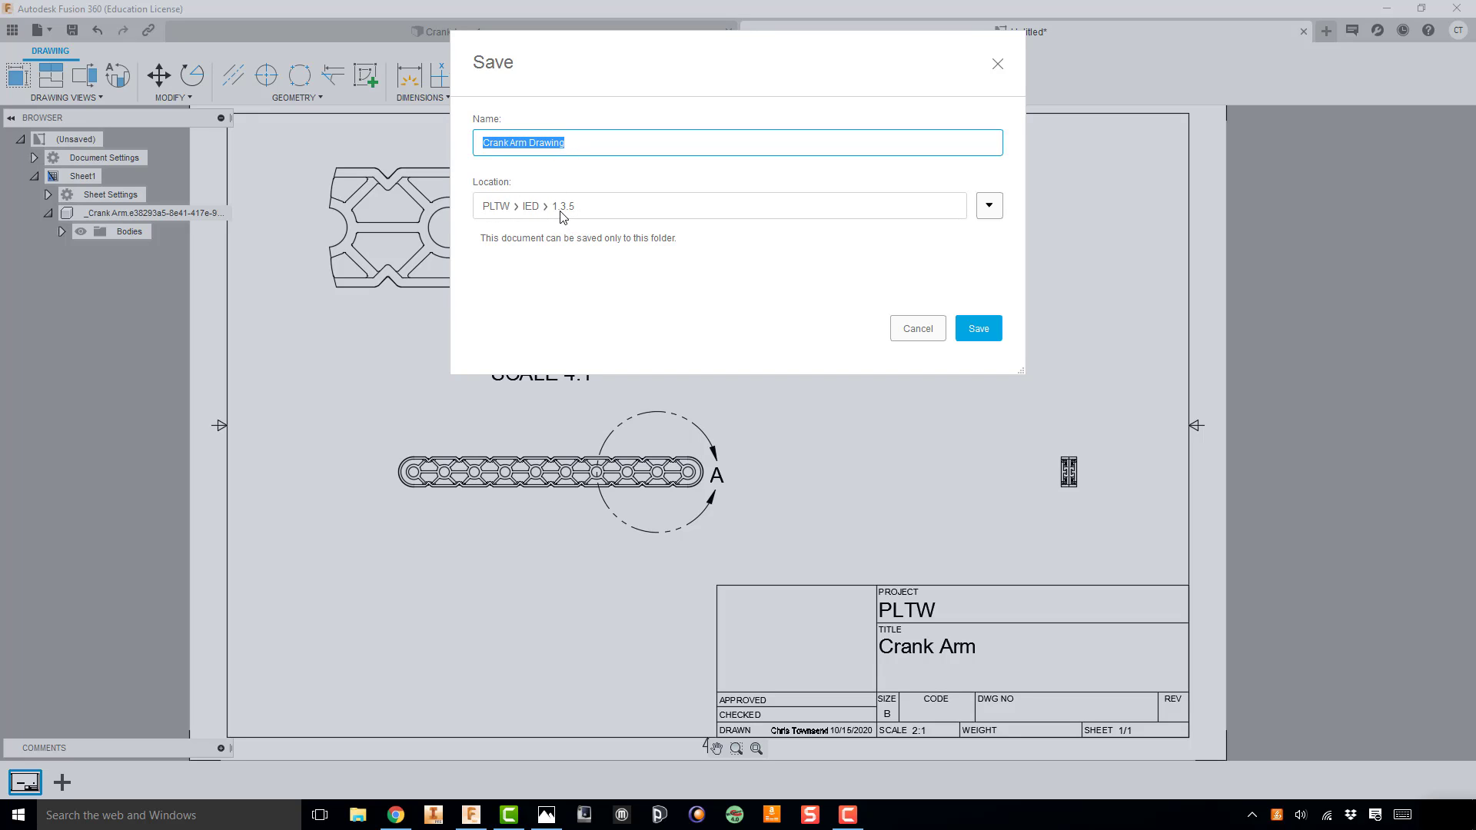
{"action": "left_click", "coordinate": [978, 329]}
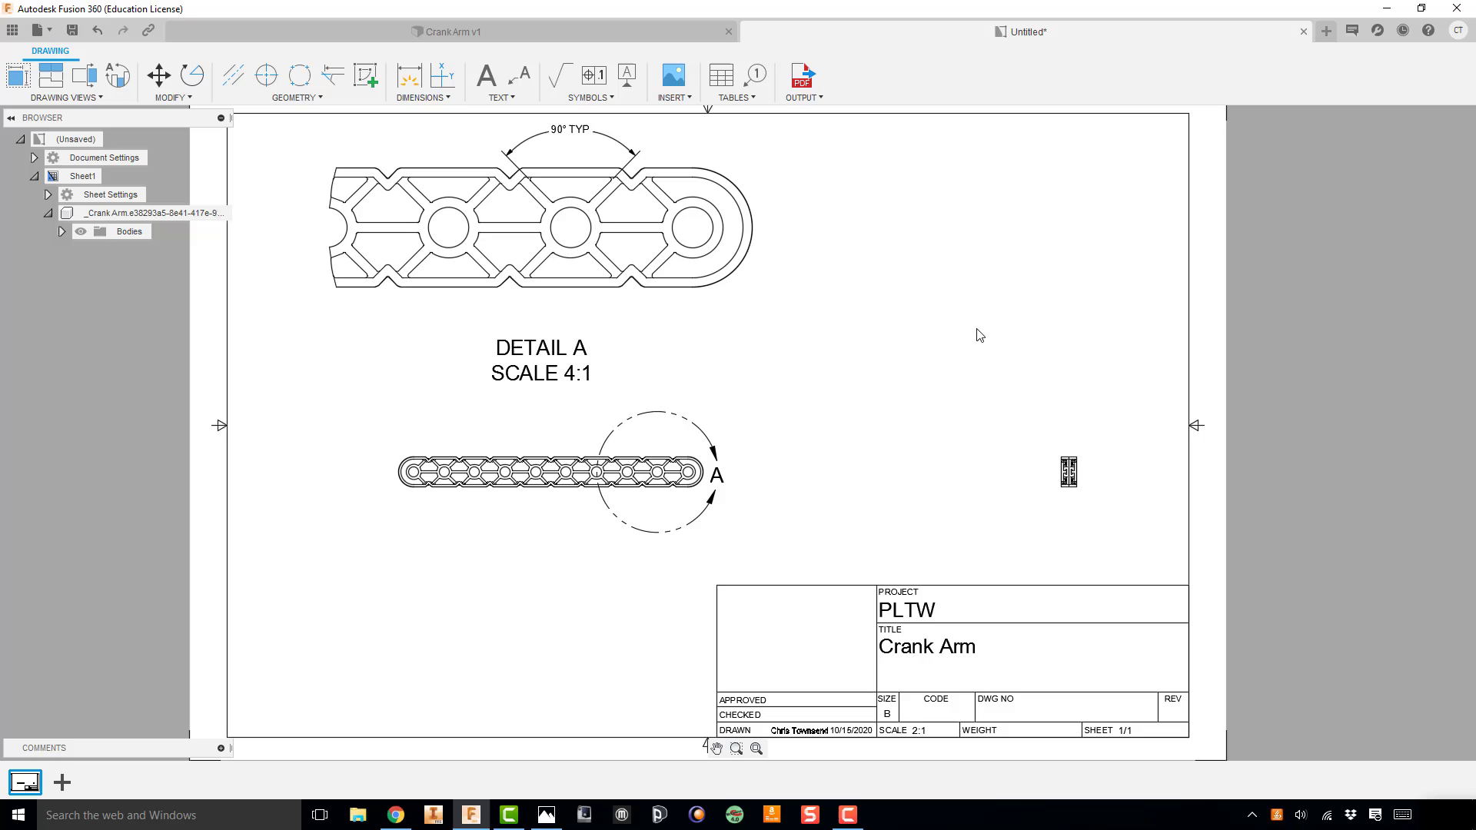